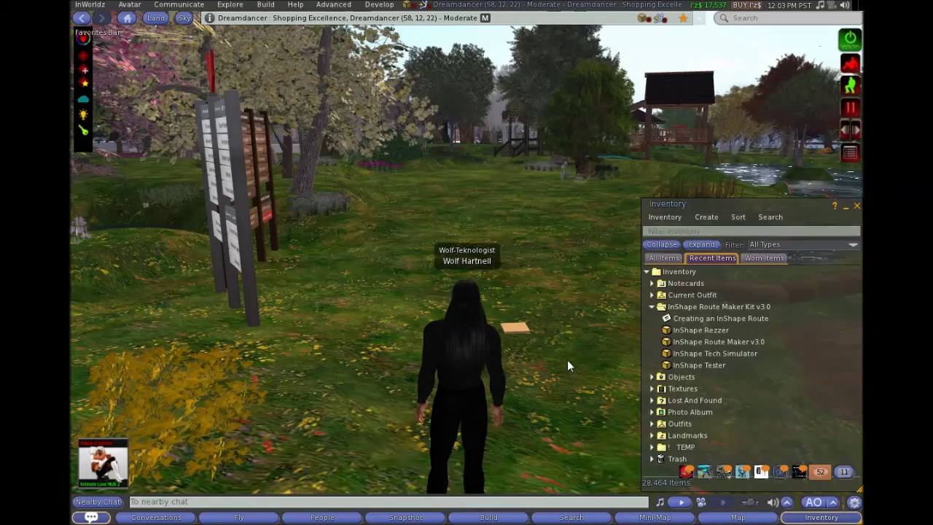
- Walk the avatar forward past the tan plate on the grass and turn to face the open lawn
{"action": "key", "text": "Up"}
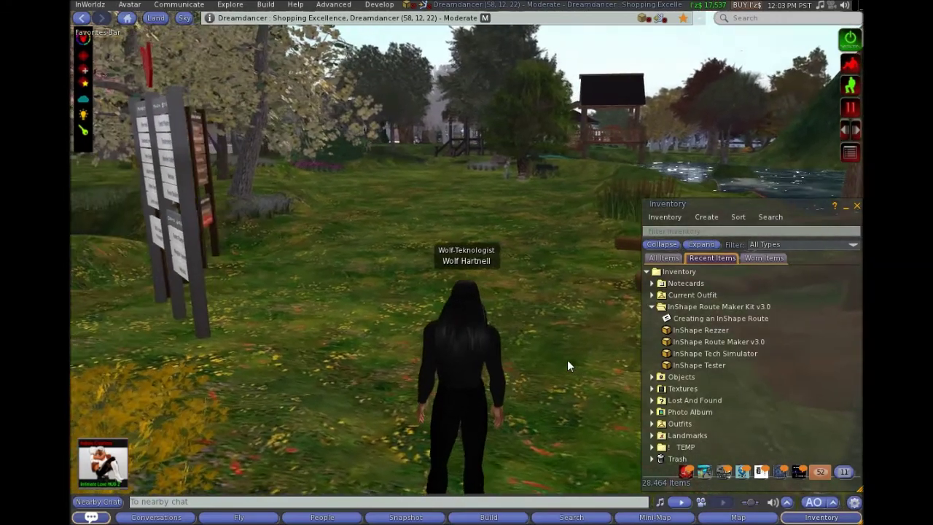
{"action": "key", "text": "Up"}
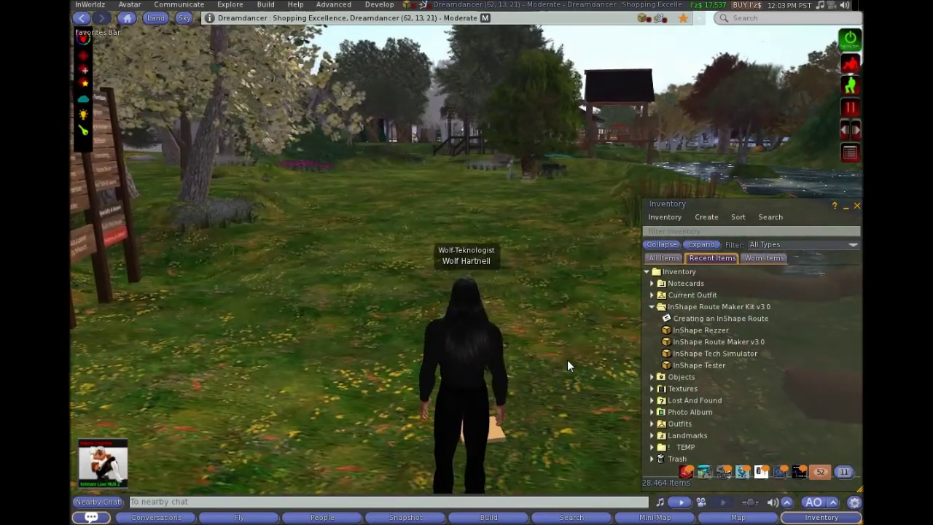
{"action": "key", "text": "Left"}
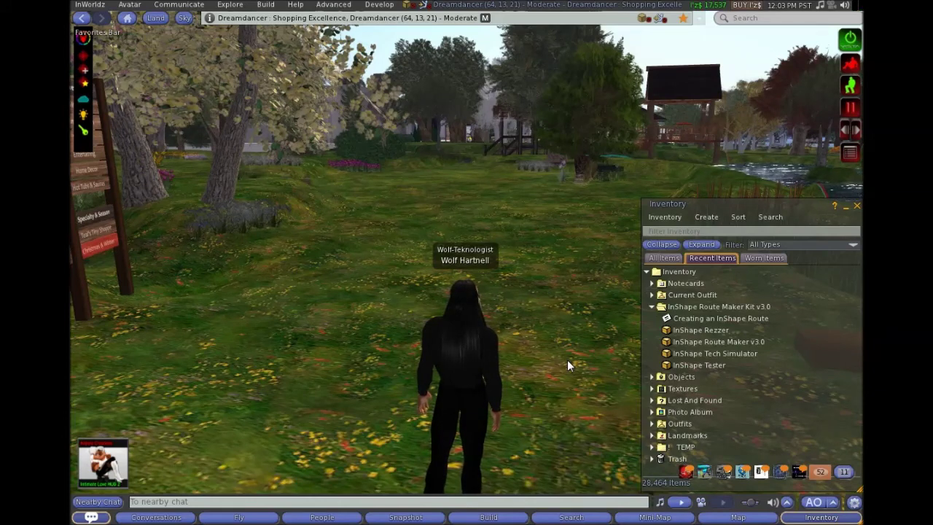
- Wear the InShape Route Maker v3.0 from the Route Maker Kit folder and start recording the route
{"action": "right_click", "coordinate": [701, 345]}
{"action": "left_click", "coordinate": [737, 304]}
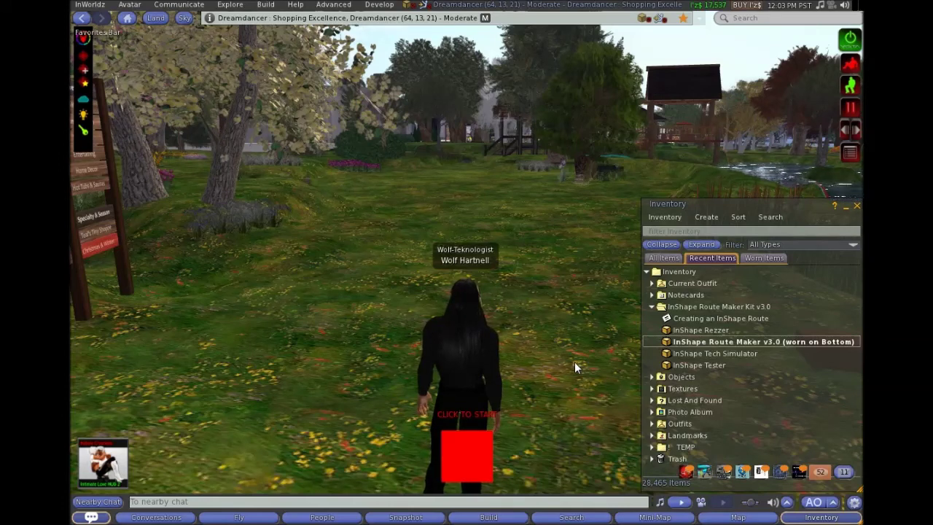
{"action": "left_click", "coordinate": [472, 444]}
- Record the first stretch by walking straight across the lawn toward the flower-covered wooden pergola, to about (112, 28)
{"action": "key", "text": "Up"}
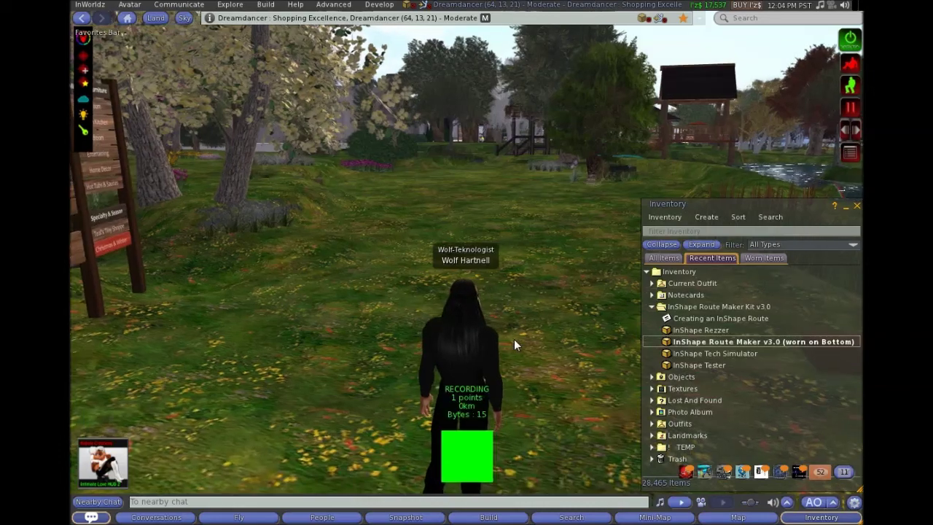
{"action": "key", "text": "Up"}
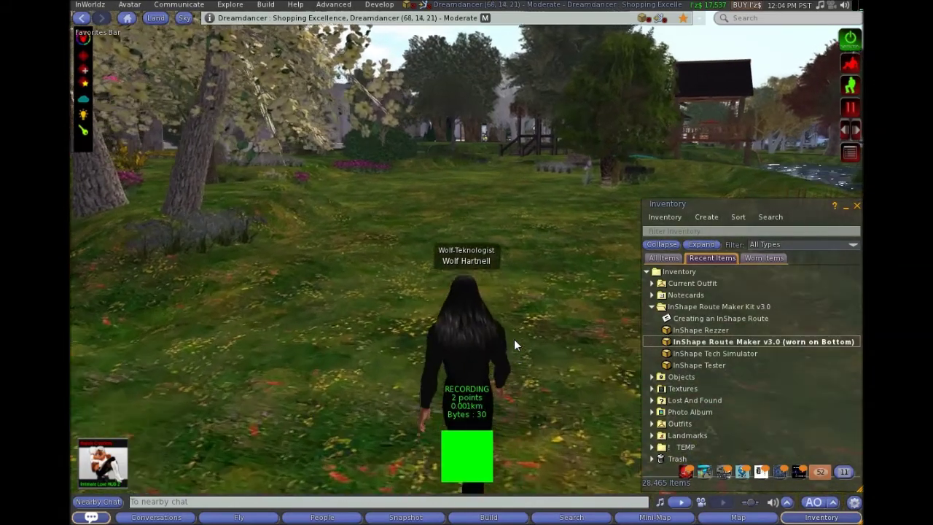
{"action": "key", "text": "Up"}
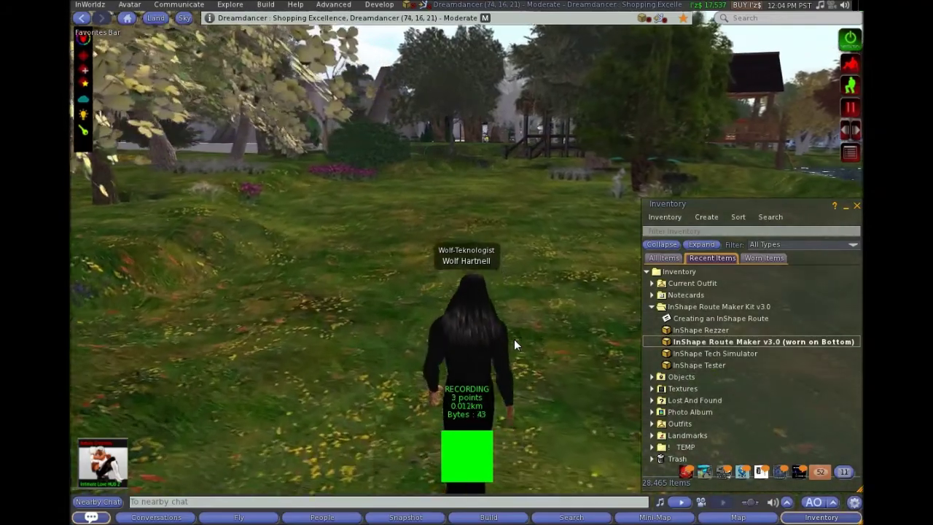
{"action": "key", "text": "Up"}
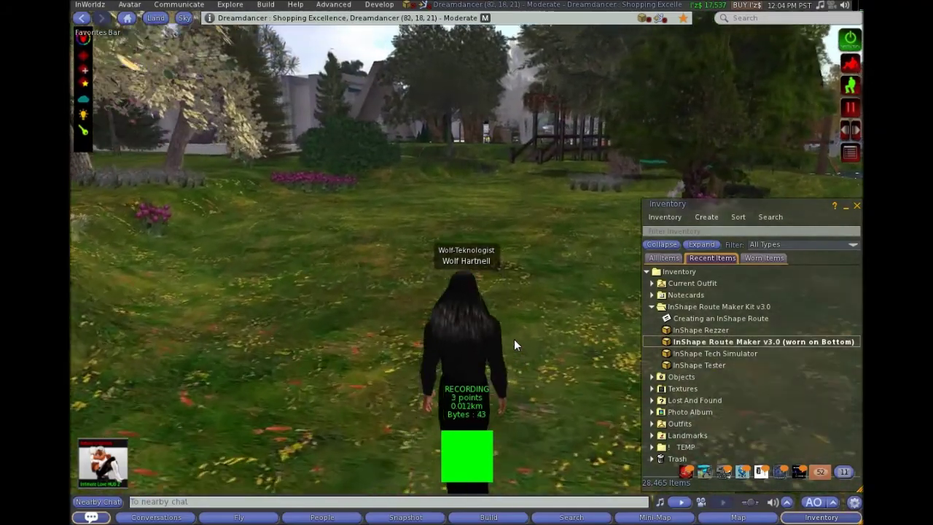
{"action": "key", "text": "Up"}
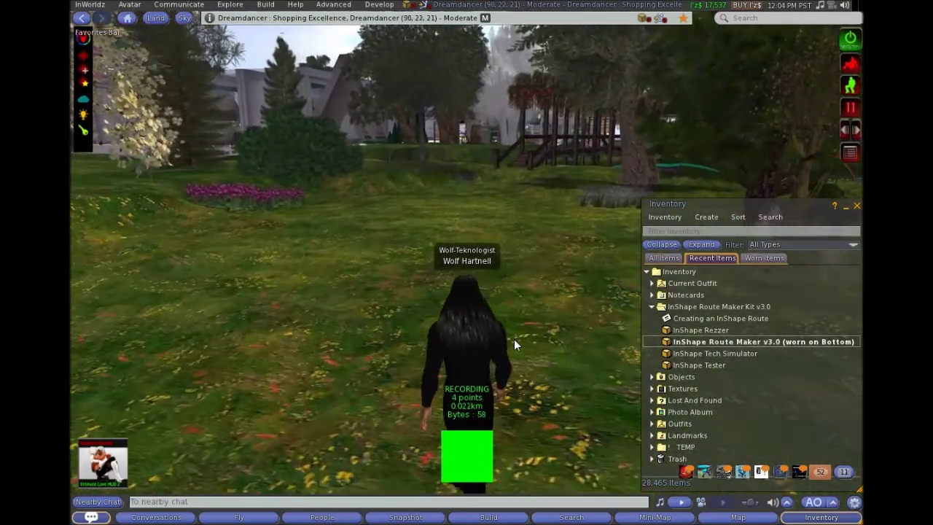
{"action": "key", "text": "Up"}
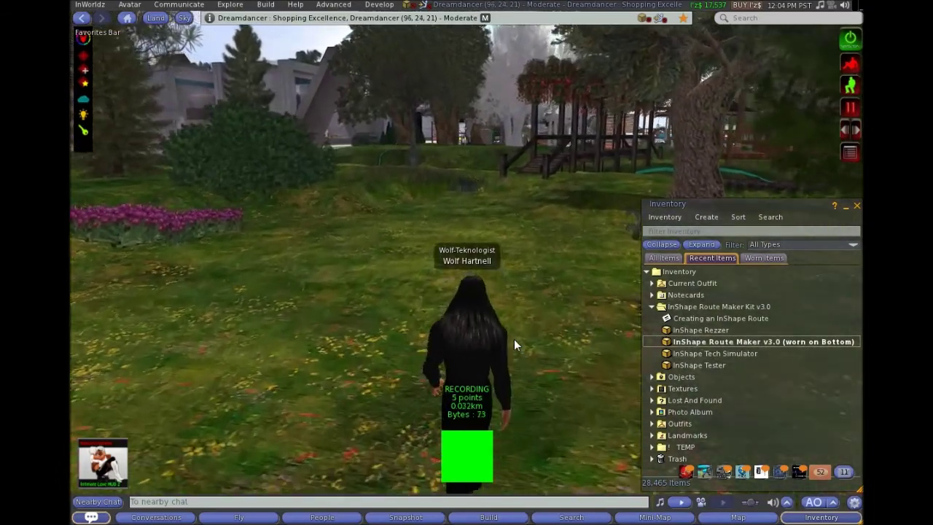
{"action": "key", "text": "Up"}
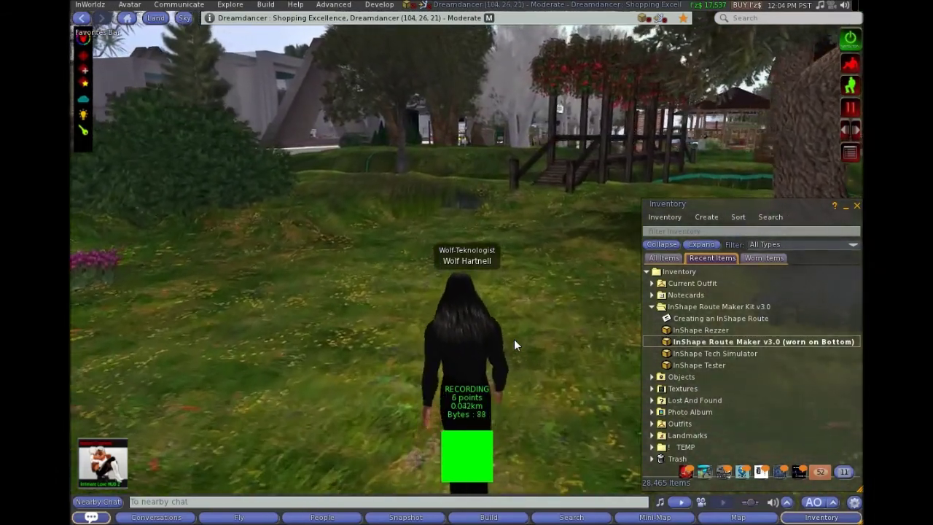
{"action": "key", "text": "Up"}
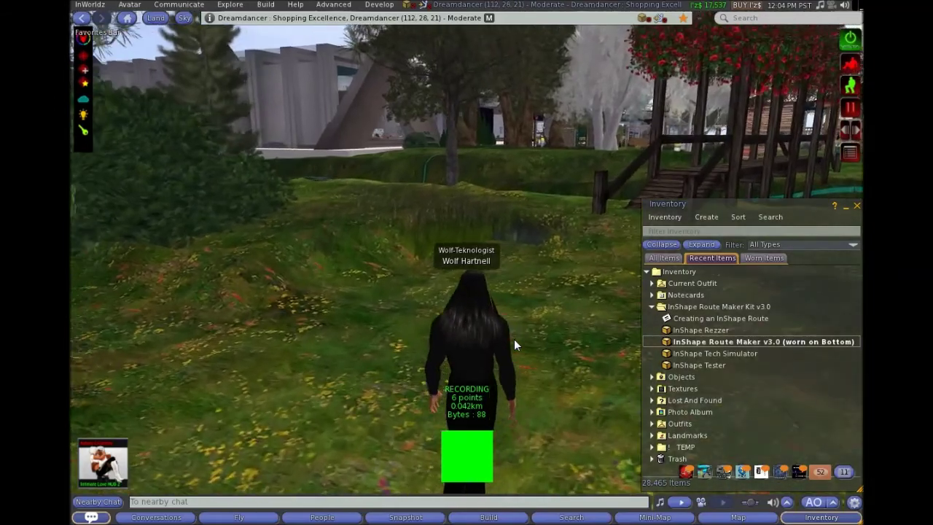
- Continue the route in a left curve around the large bush before the stream, heading for the blossoming trees at about (122, 52)
{"action": "key", "text": "Up"}
{"action": "key", "text": "Left"}
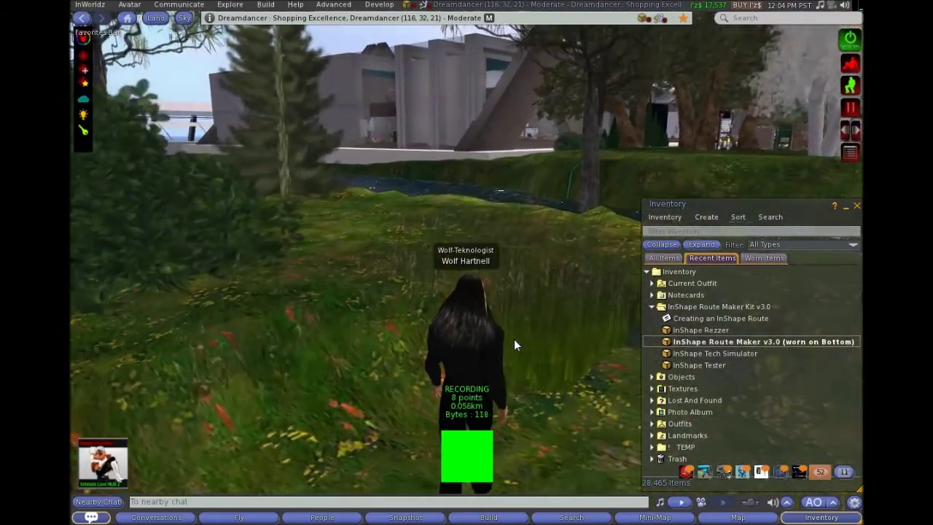
{"action": "key", "text": "Up"}
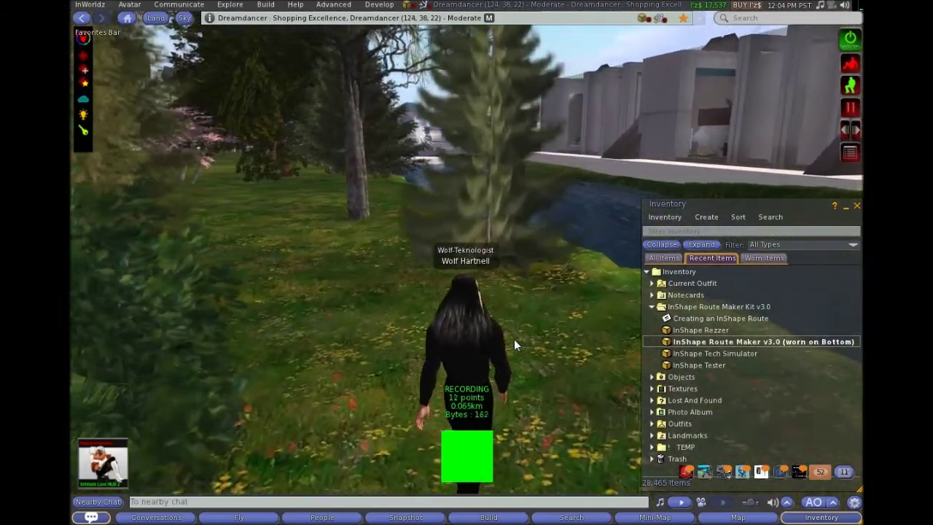
{"action": "key", "text": "Left"}
{"action": "key", "text": "Up"}
{"action": "key", "text": "Left"}
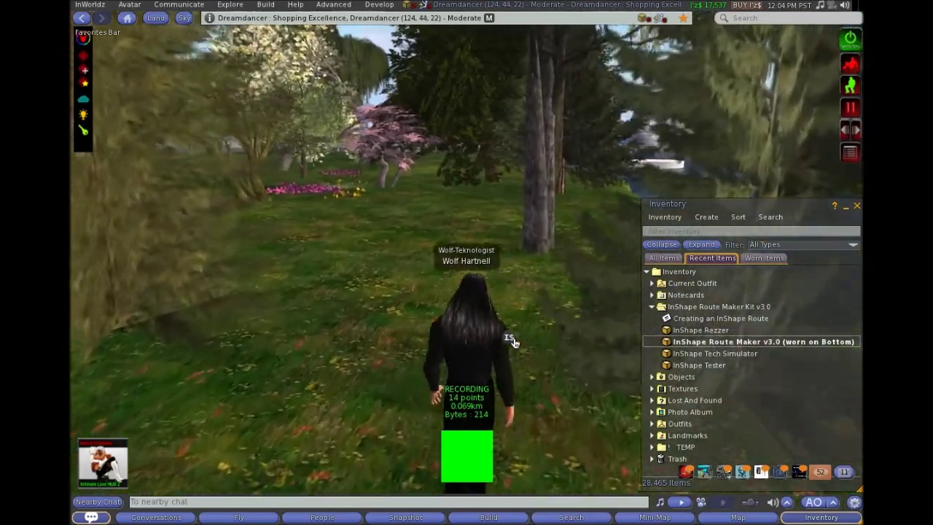
{"action": "key", "text": "Up"}
{"action": "key", "text": "Left"}
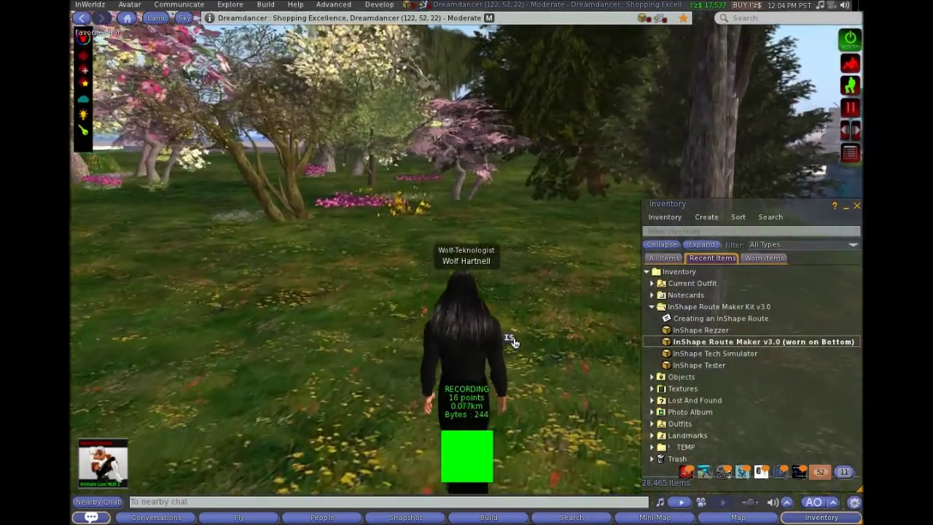
- Extend the route past the pink blossom tree and through the pink and yellow flower beds to about (108, 76)
{"action": "key", "text": "Up"}
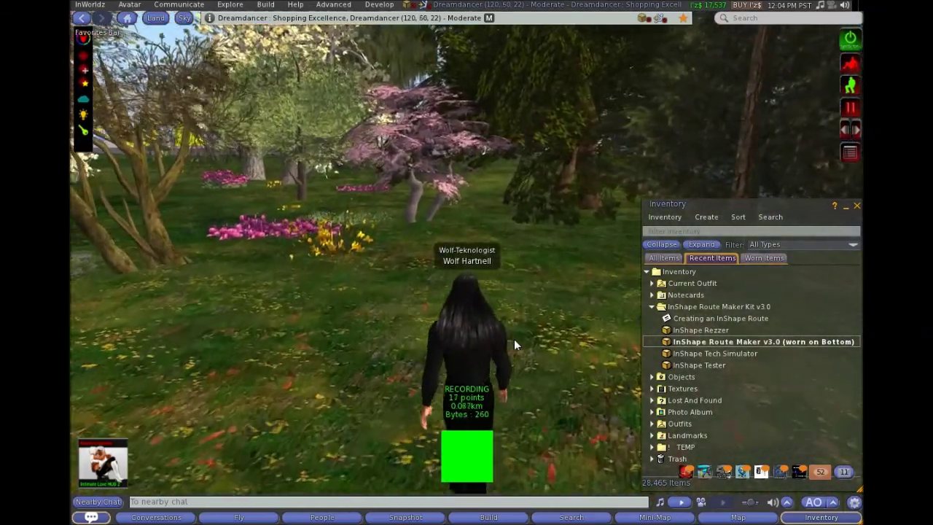
{"action": "key", "text": "Up"}
{"action": "key", "text": "Left"}
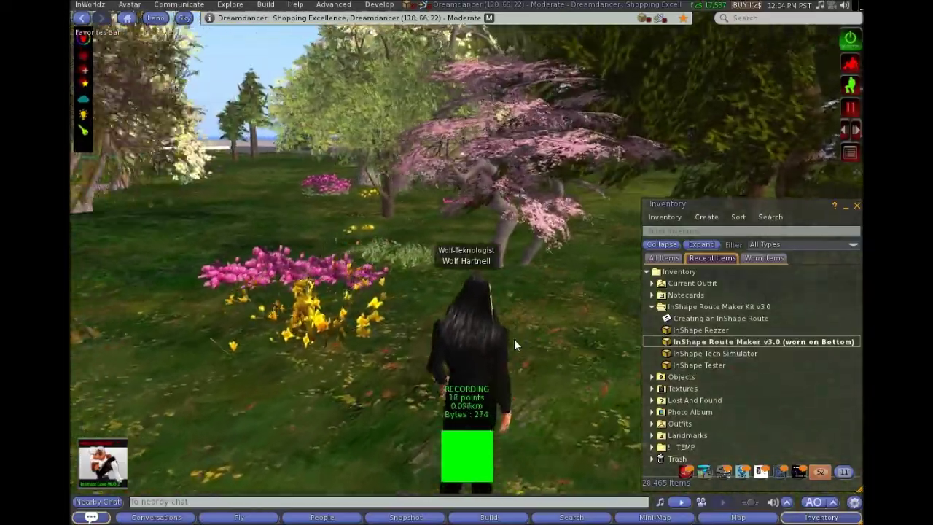
{"action": "key", "text": "Up"}
{"action": "key", "text": "Left"}
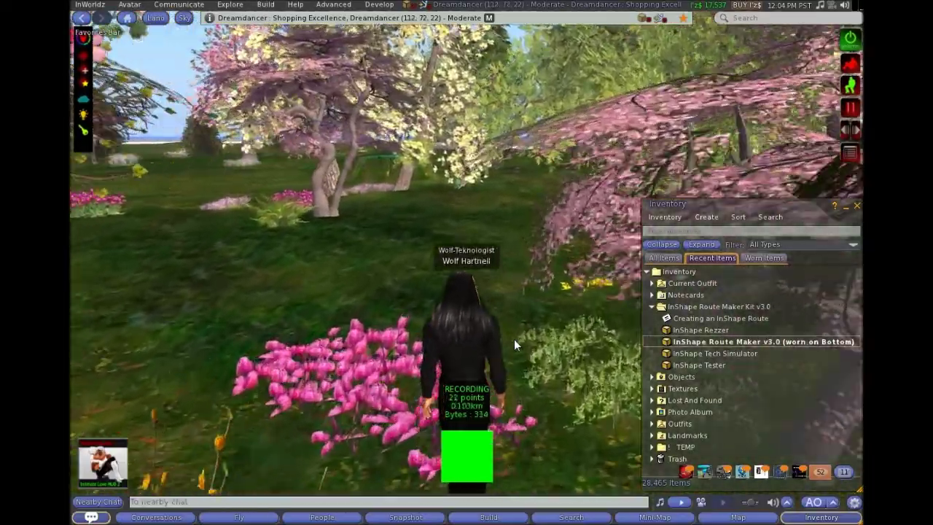
{"action": "key", "text": "Up"}
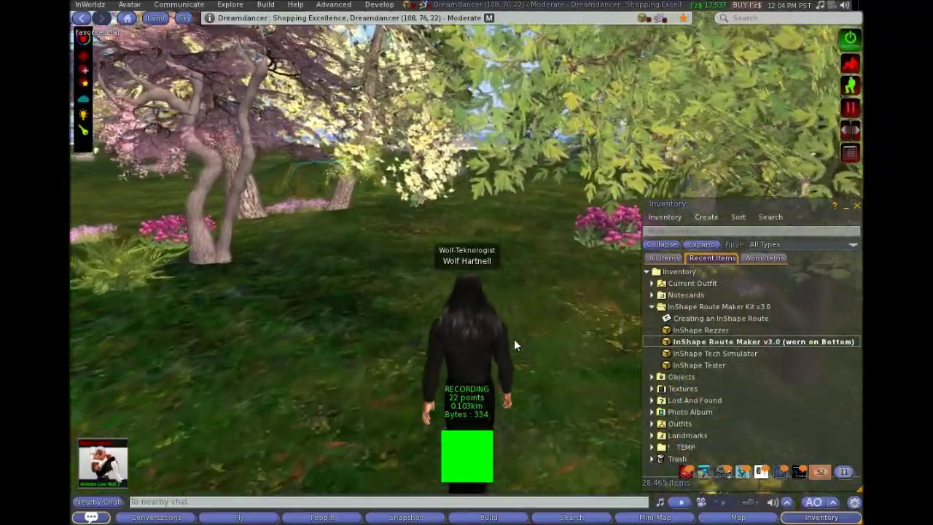
- Walk the route between the blossoming trees and onto the open grass near the log house, to about (62, 70)
{"action": "key", "text": "Up"}
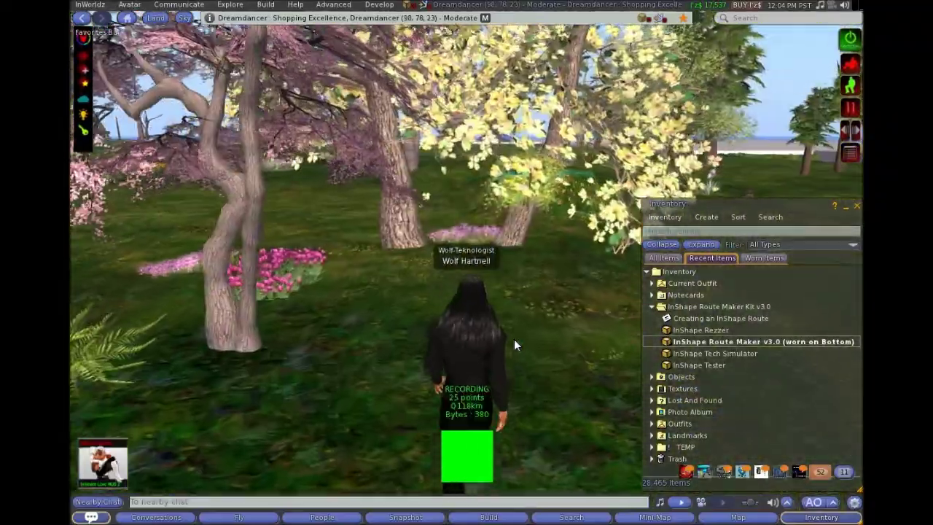
{"action": "key", "text": "Up"}
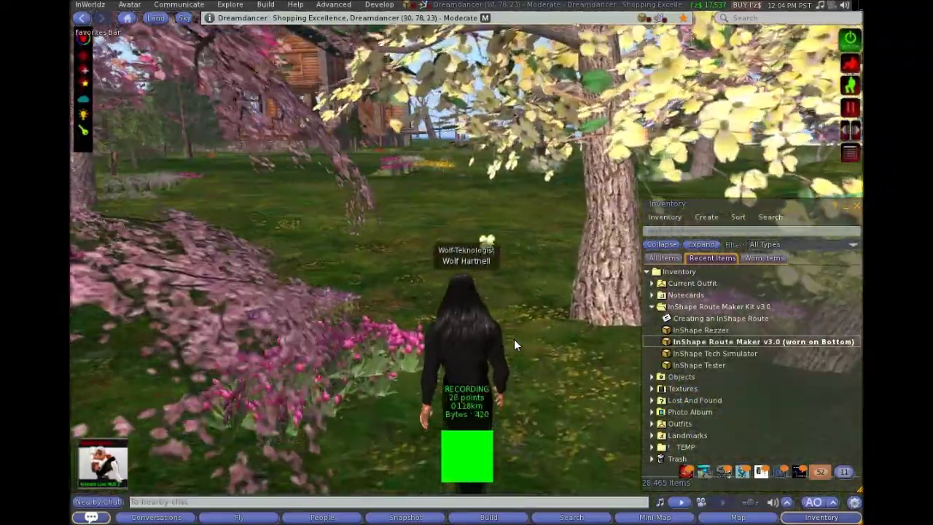
{"action": "key", "text": "Up"}
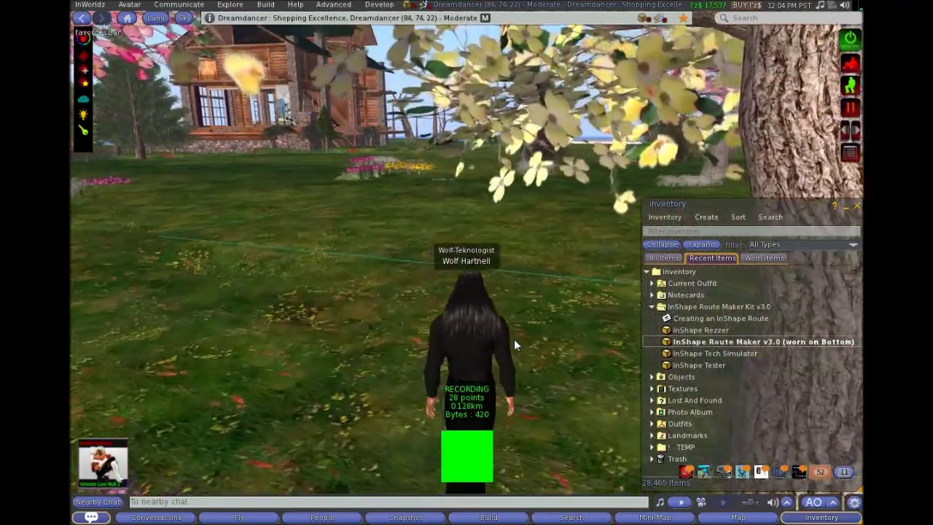
{"action": "key", "text": "Up"}
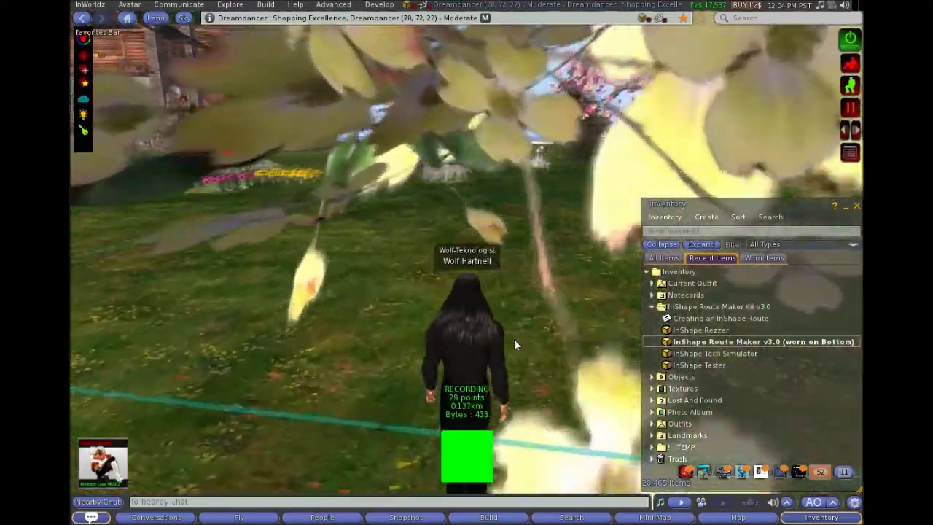
{"action": "key", "text": "Up"}
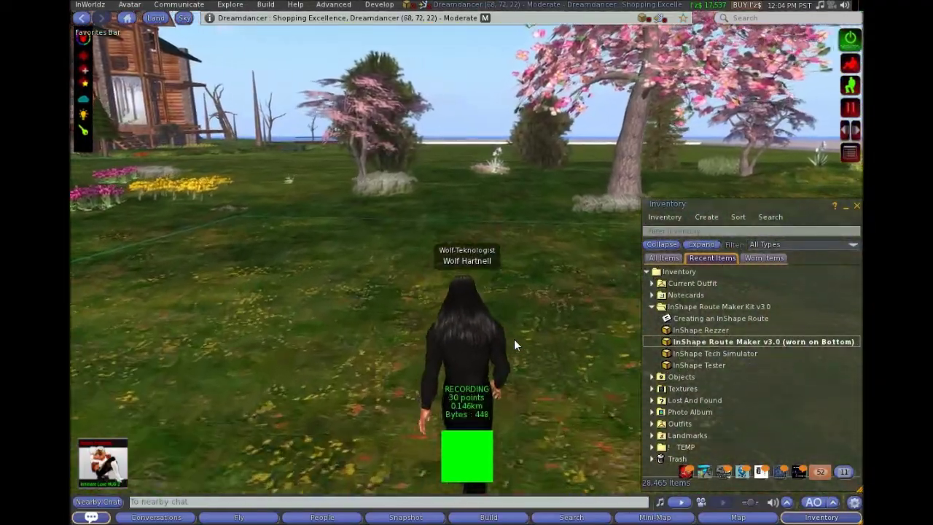
{"action": "key", "text": "Up"}
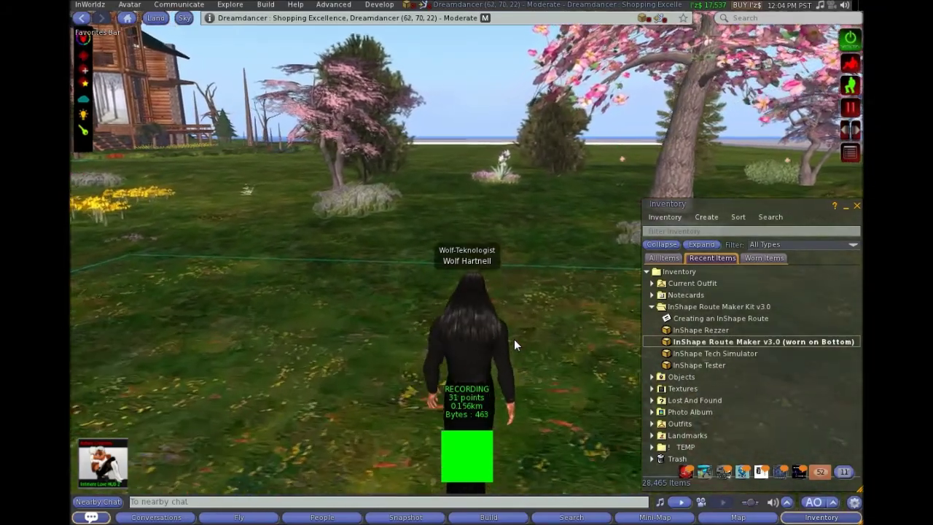
- Carry the route on toward the sea, passing between the two dark evergreens to about (24, 64)
{"action": "key", "text": "Up"}
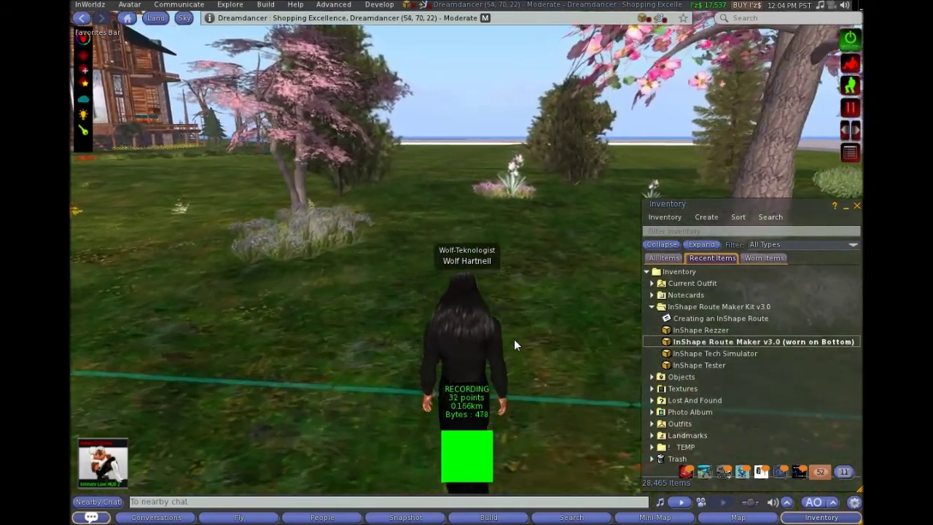
{"action": "key", "text": "Up"}
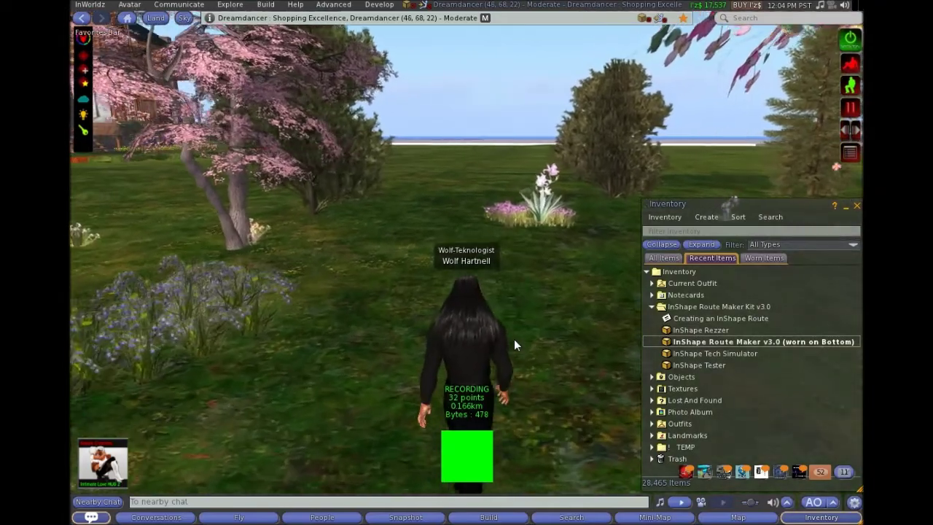
{"action": "key", "text": "Up"}
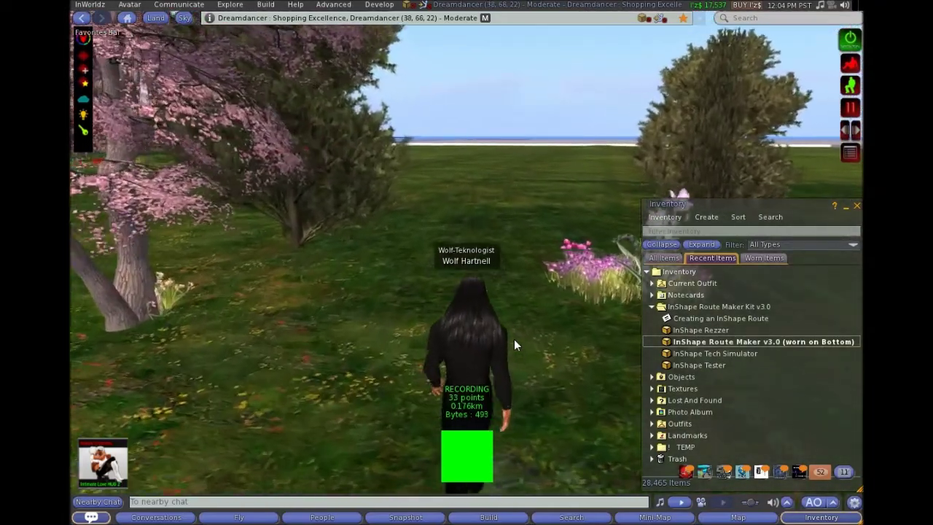
{"action": "key", "text": "Up"}
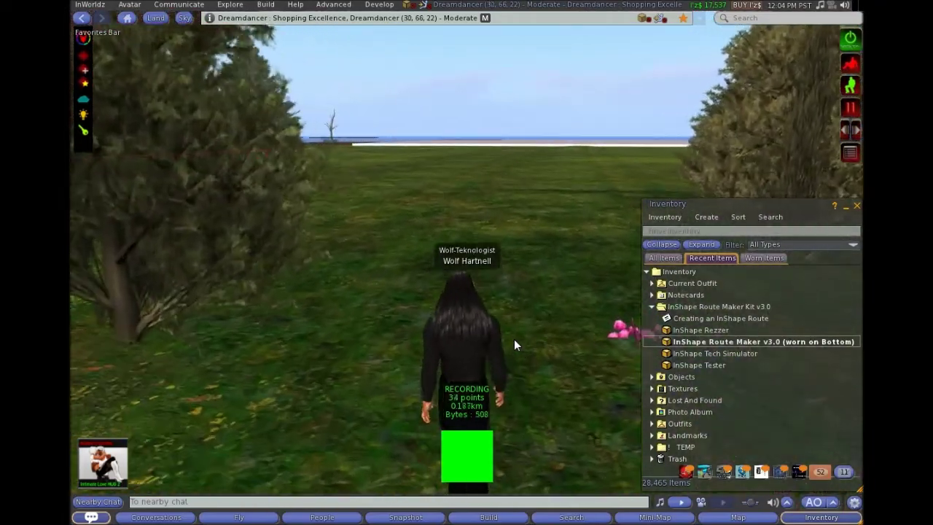
{"action": "key", "text": "Up"}
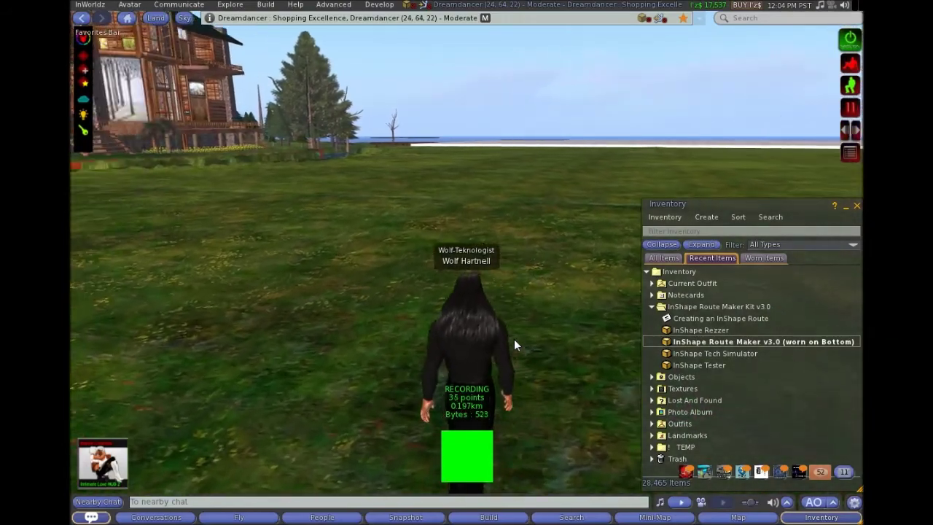
- Curve the route left across the open grass, turning away from the sea past the log house, to about (8, 48)
{"action": "key", "text": "Up"}
{"action": "key", "text": "Left"}
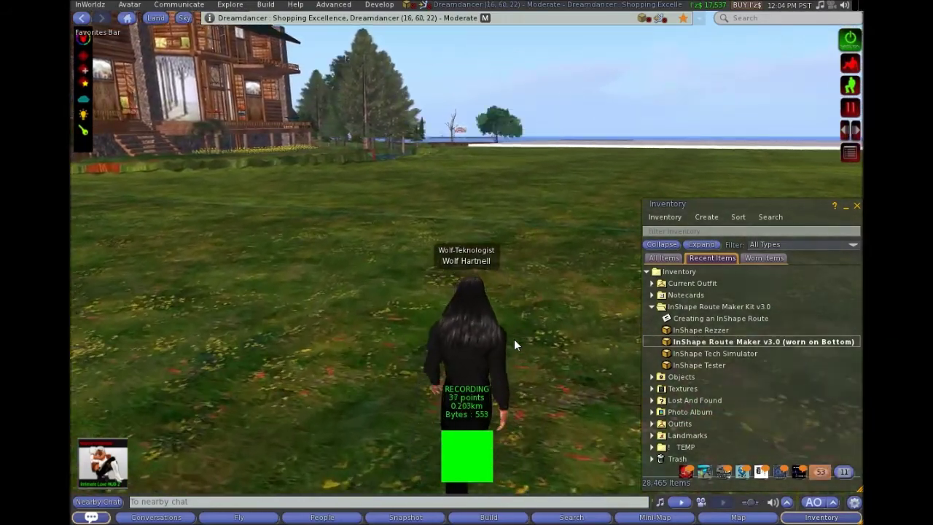
{"action": "key", "text": "Up"}
{"action": "key", "text": "Left"}
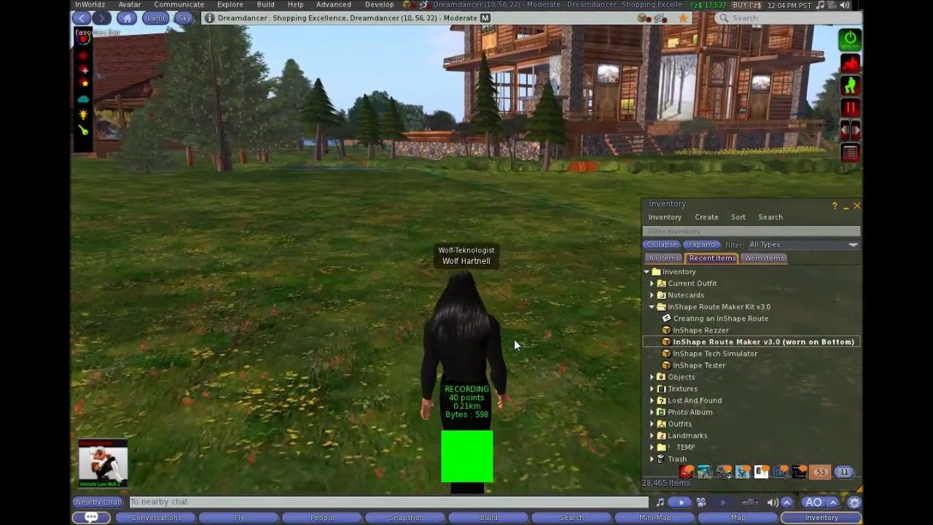
{"action": "key", "text": "Up"}
{"action": "key", "text": "Left"}
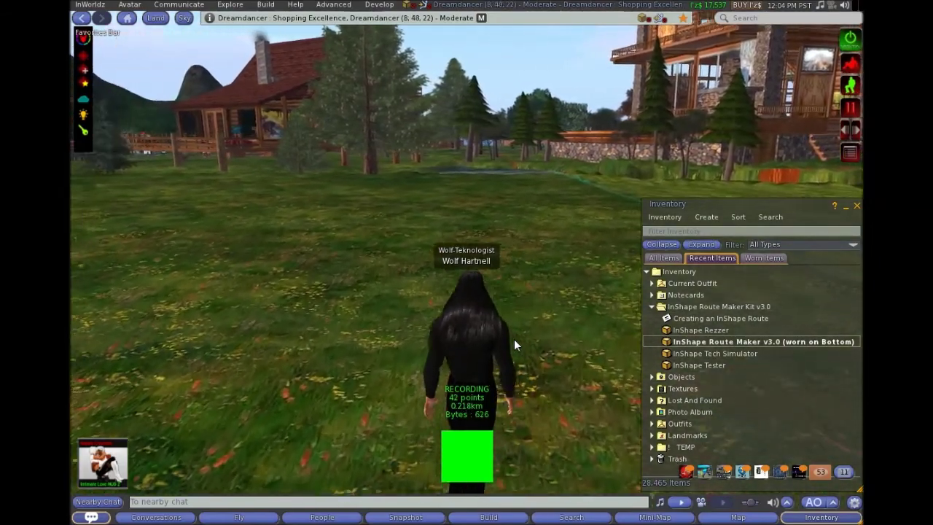
- Continue the route over the flowered meadow toward the wooden building behind the pond, to about (16, 26)
{"action": "key", "text": "Up"}
{"action": "key", "text": "Left"}
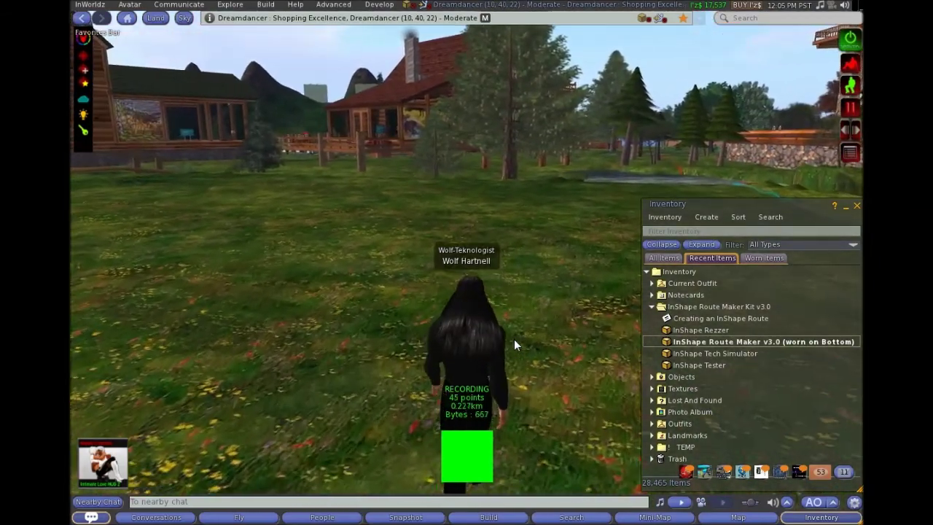
{"action": "key", "text": "Up"}
{"action": "key", "text": "Left"}
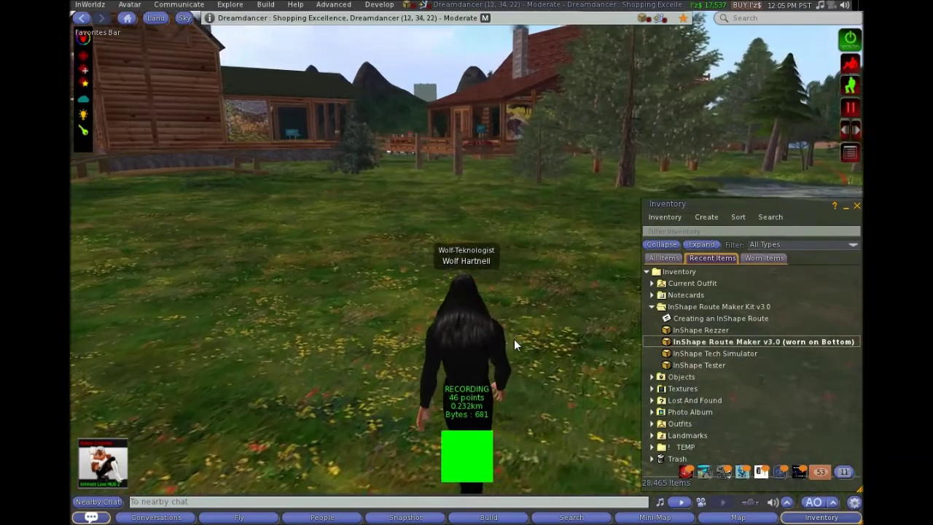
{"action": "key", "text": "Up"}
{"action": "key", "text": "Left"}
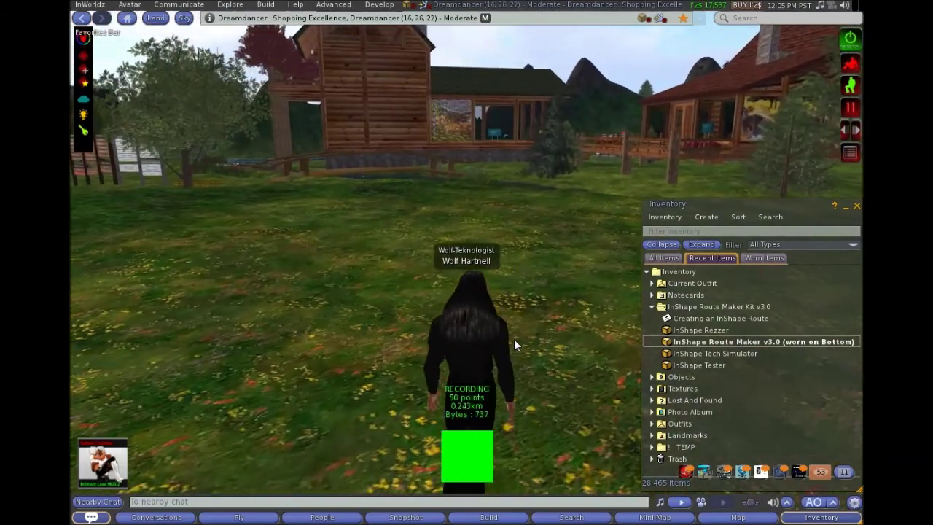
- Bend the route gently left toward the leafy tree beside the signboards, to about (36, 16)
{"action": "key", "text": "Up"}
{"action": "key", "text": "Left"}
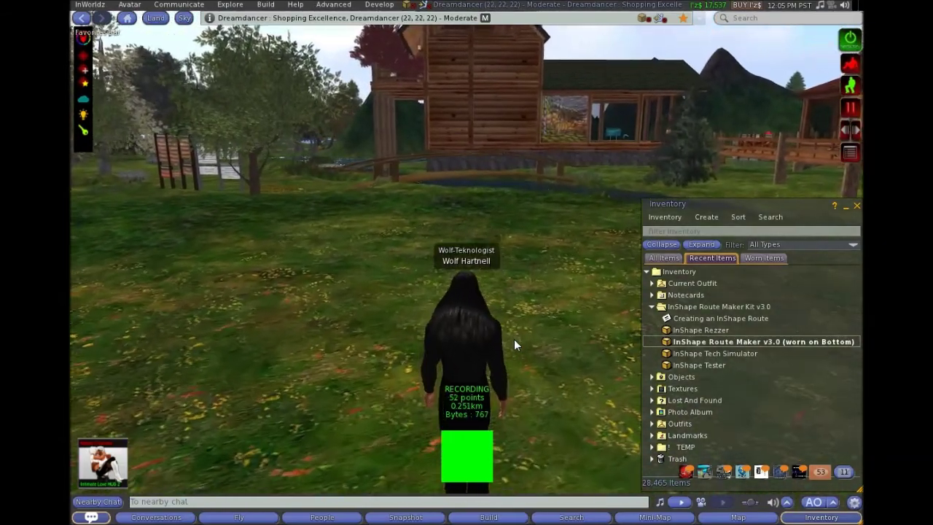
{"action": "key", "text": "Up"}
{"action": "key", "text": "Left"}
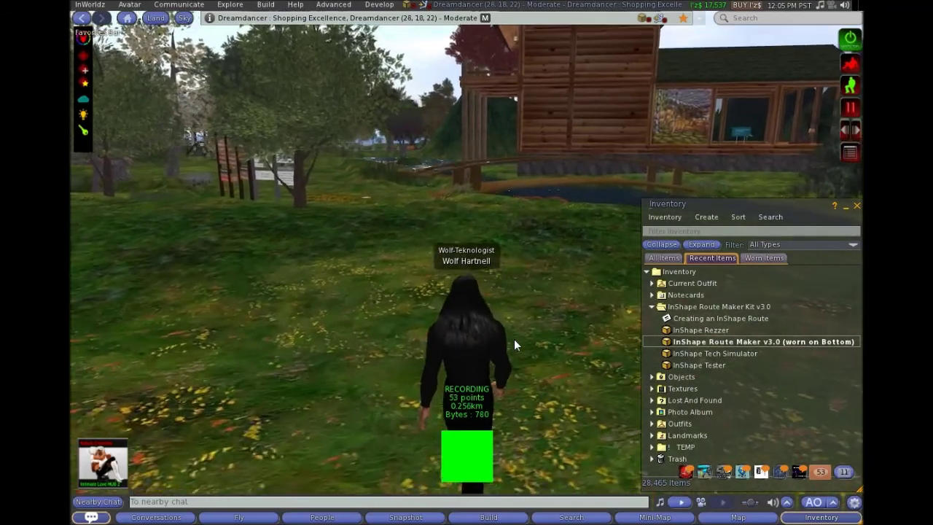
{"action": "key", "text": "Up"}
{"action": "key", "text": "Left"}
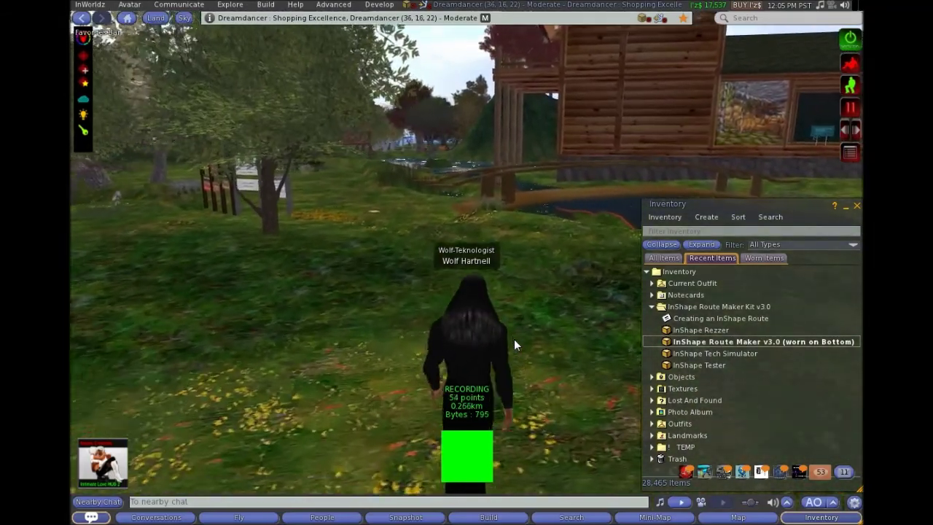
- Finish the loop by walking between the signboards and the wooden footbridge to about (62, 13)
{"action": "key", "text": "Up"}
{"action": "key", "text": "Left"}
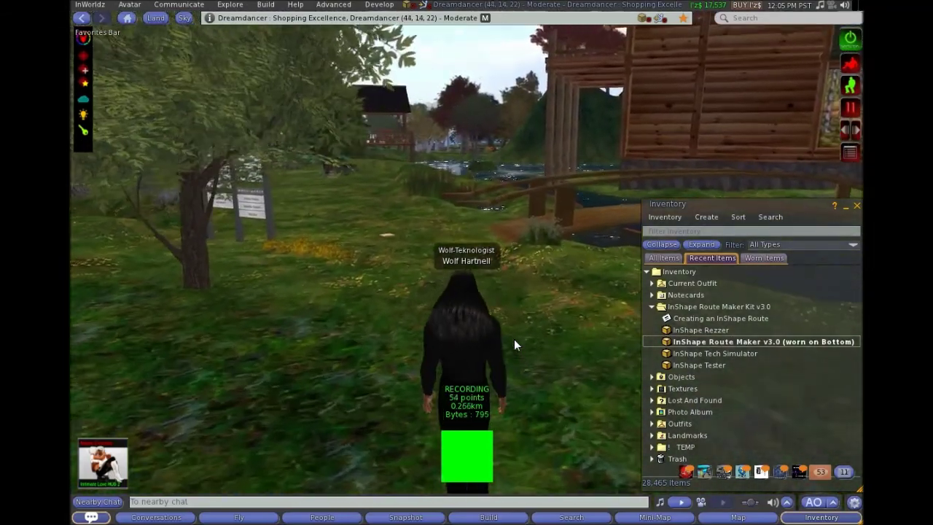
{"action": "key", "text": "Up"}
{"action": "key", "text": "Left"}
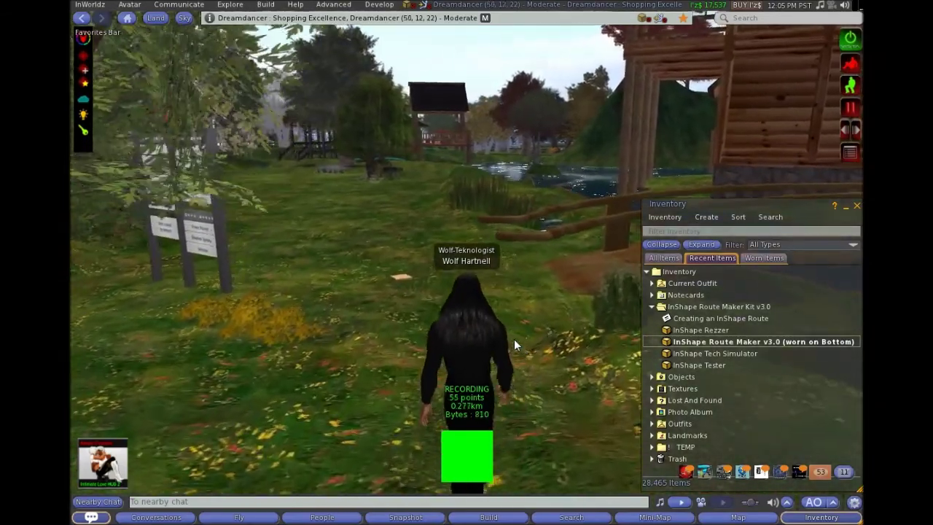
{"action": "key", "text": "Up"}
{"action": "key", "text": "Left"}
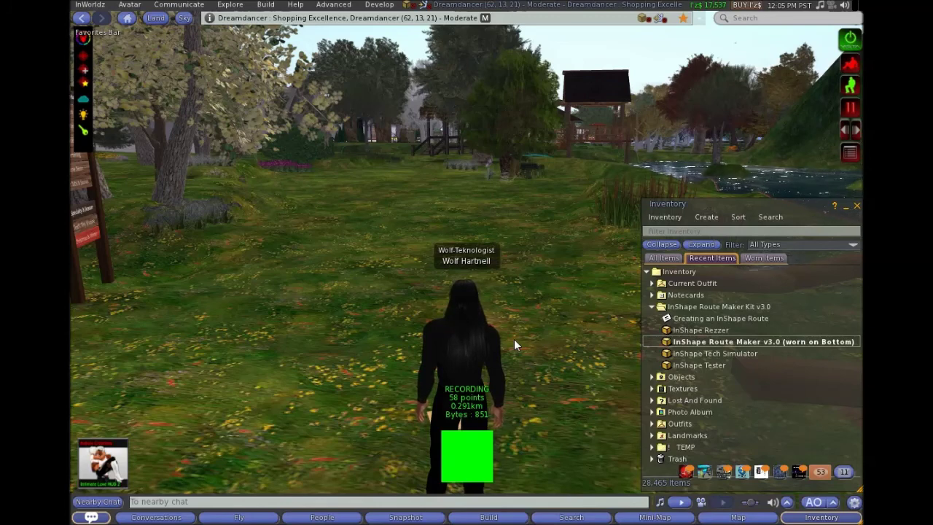
- Stop the route recording and accept the ROUTE notecard given by the Route Maker
{"action": "left_click", "coordinate": [468, 448]}
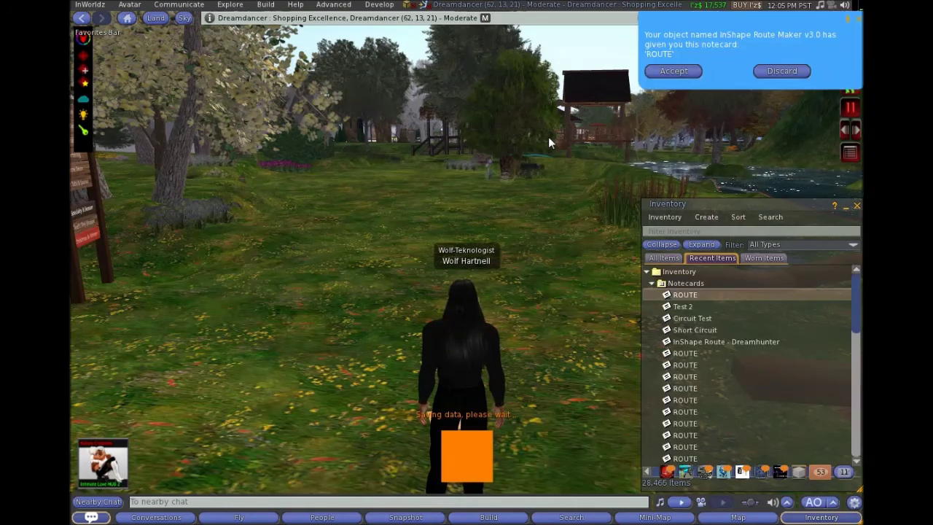
{"action": "left_click", "coordinate": [683, 71]}
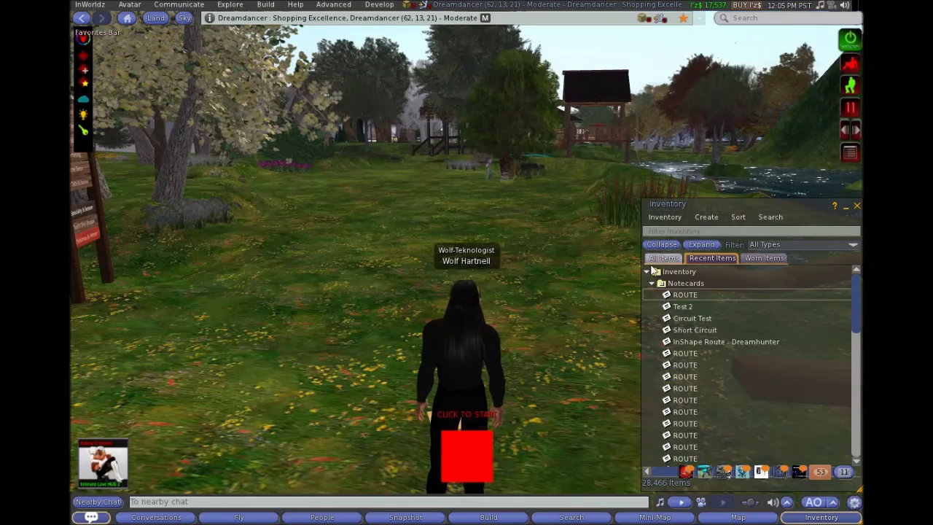
- View the new ROUTE notecard's recorded route data in full, and close it
{"action": "double_click", "coordinate": [685, 297]}
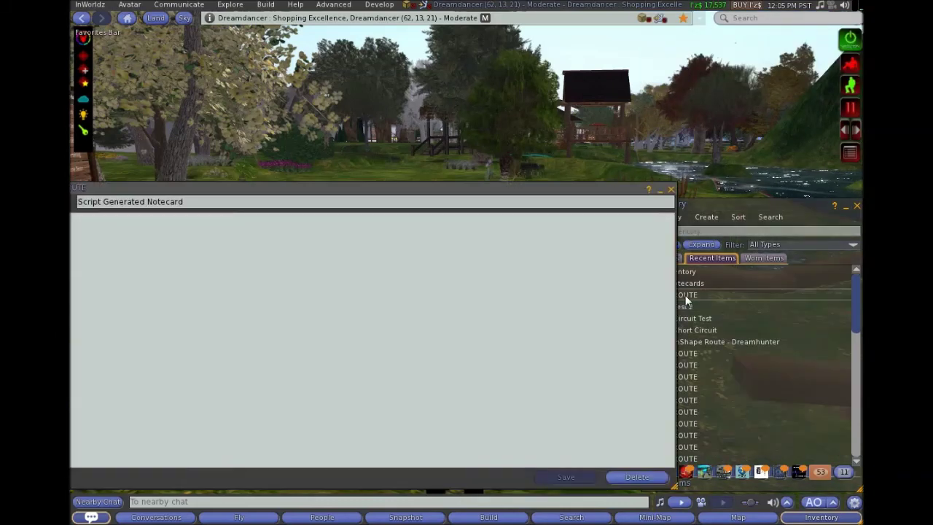
{"action": "left_click_drag", "start_coordinate": [236, 192], "coordinate": [319, 96]}
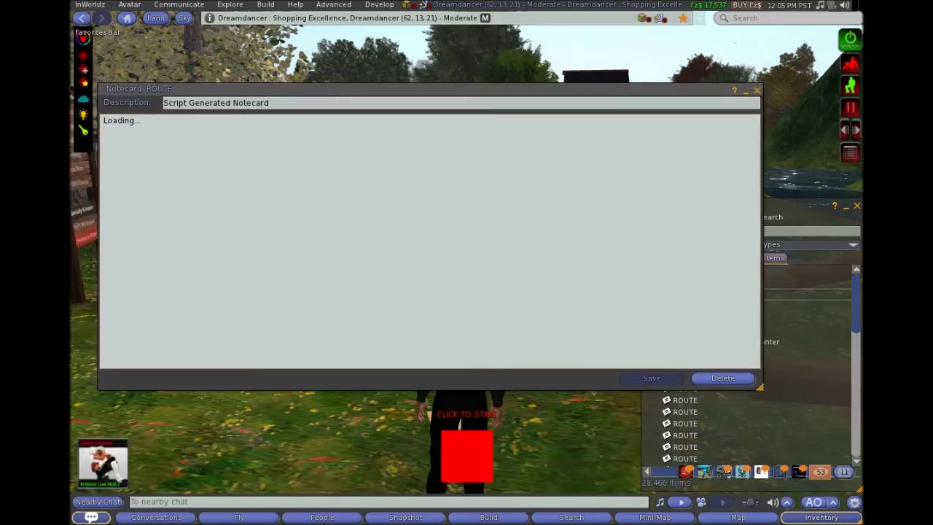
{"action": "left_click_drag", "start_coordinate": [335, 92], "coordinate": [365, 91]}
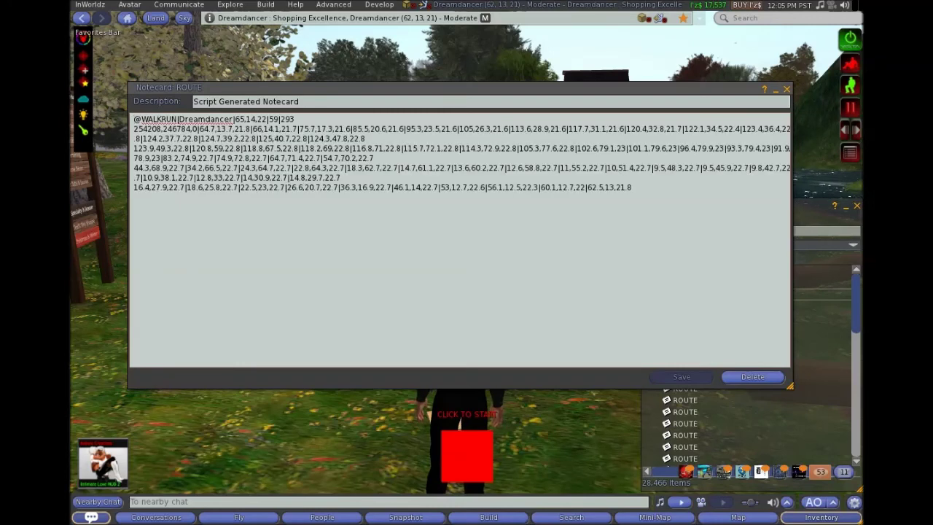
{"action": "left_click", "coordinate": [786, 89]}
- Rename the newest ROUTE notecard as Test 3
{"action": "right_click", "coordinate": [698, 293]}
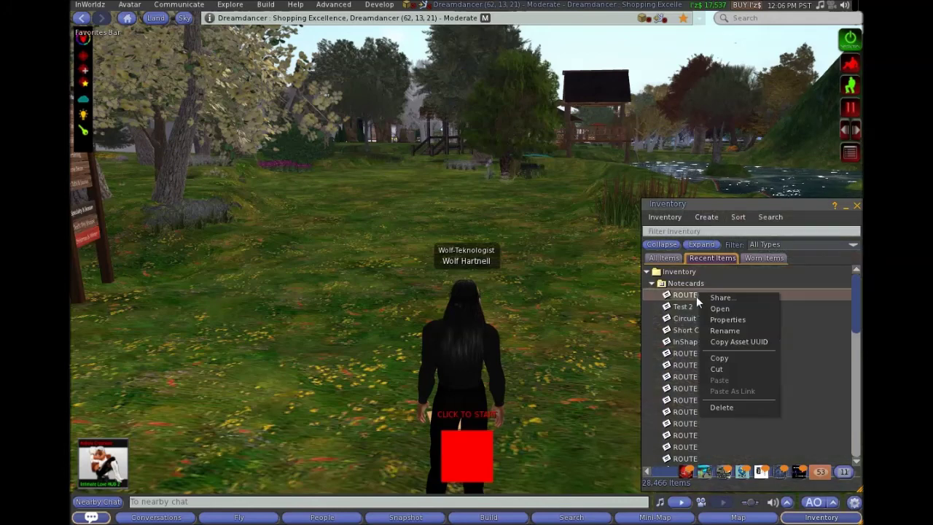
{"action": "left_click", "coordinate": [726, 328]}
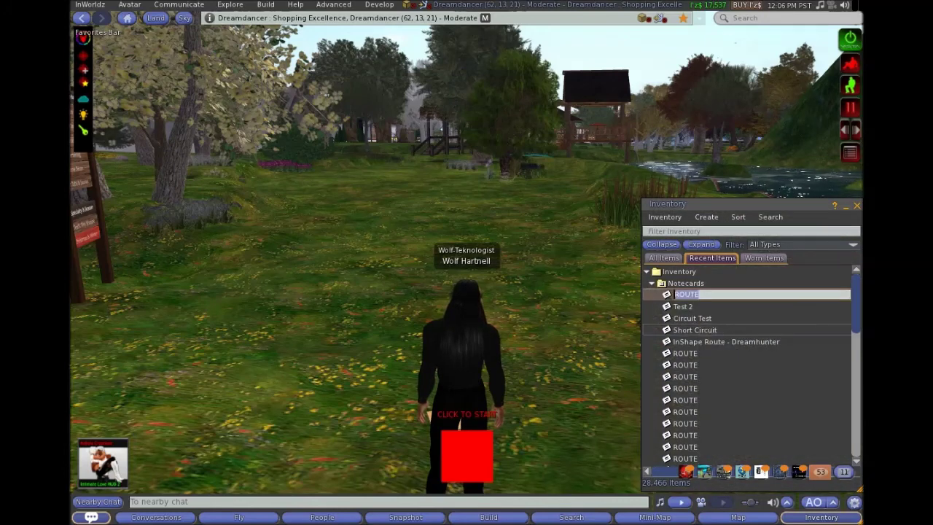
{"action": "type", "text": "Test 3"}
{"action": "key", "text": "Return"}
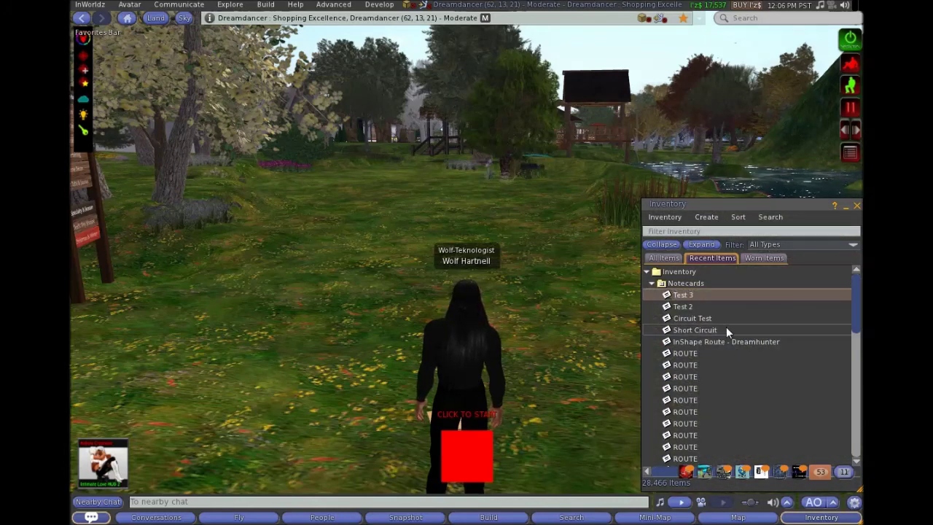
- Collapse the Notecards folder and detach the InShape Route Maker v3.0 from the avatar
{"action": "left_click", "coordinate": [651, 284]}
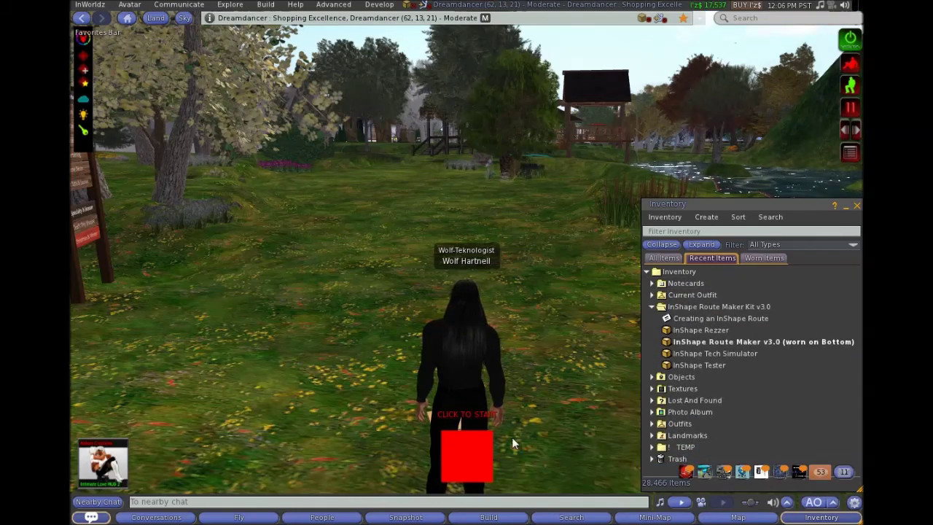
{"action": "right_click", "coordinate": [686, 344]}
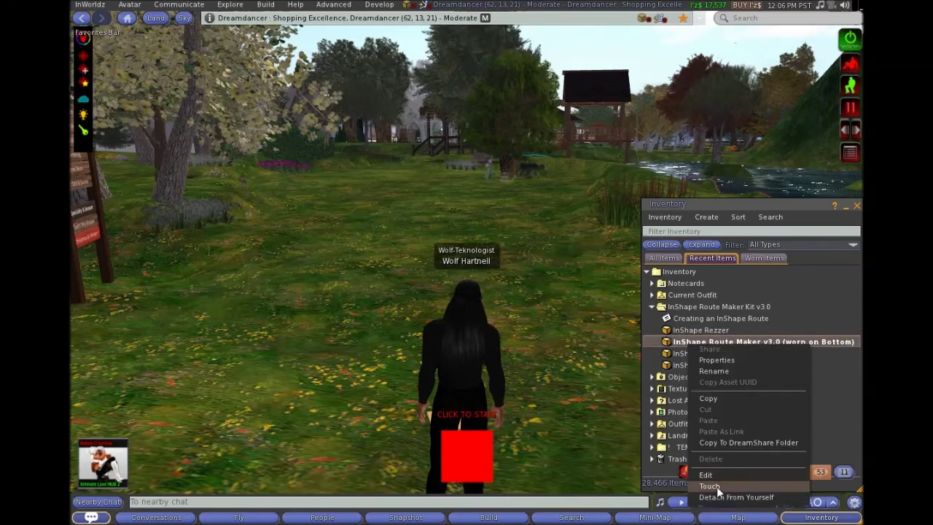
{"action": "left_click", "coordinate": [718, 487]}
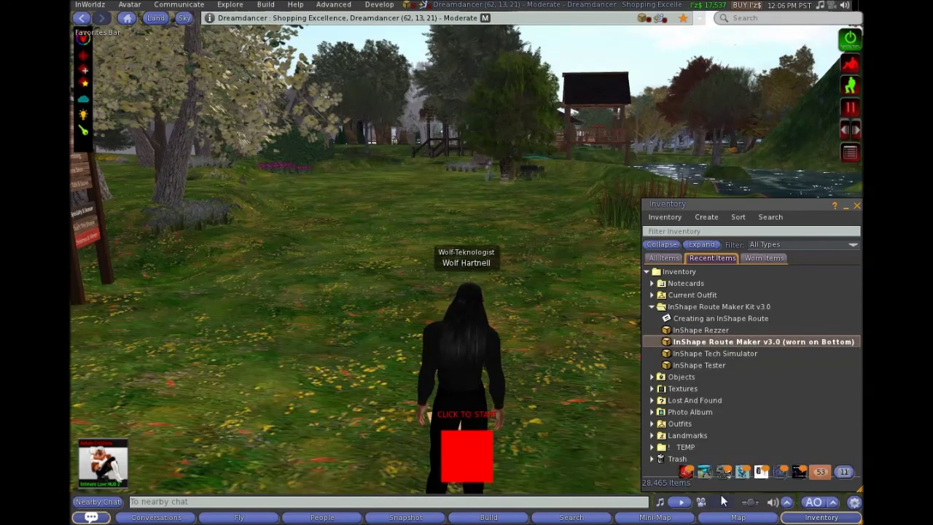
- Place the InShape Rezzer from the Route Maker kit on the grass near the signboards
{"action": "left_click", "coordinate": [702, 330]}
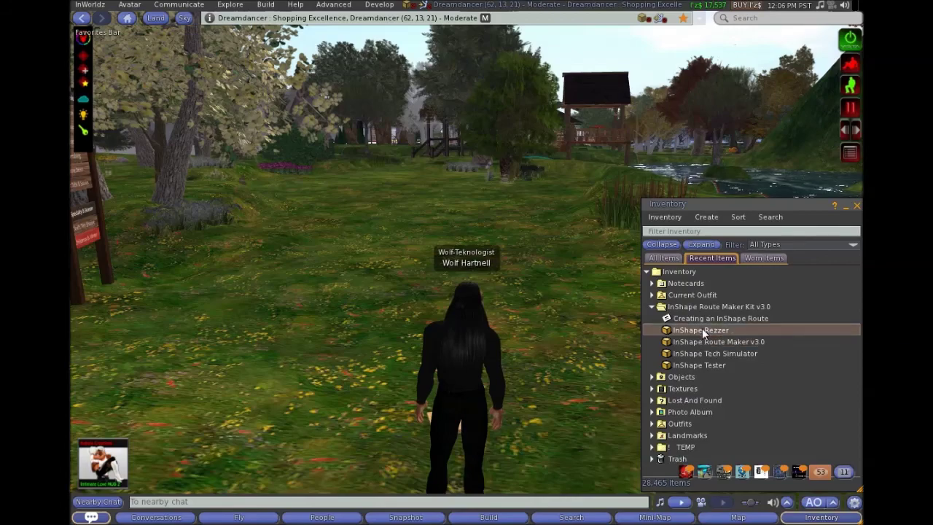
{"action": "left_click_drag", "start_coordinate": [702, 331], "coordinate": [182, 405]}
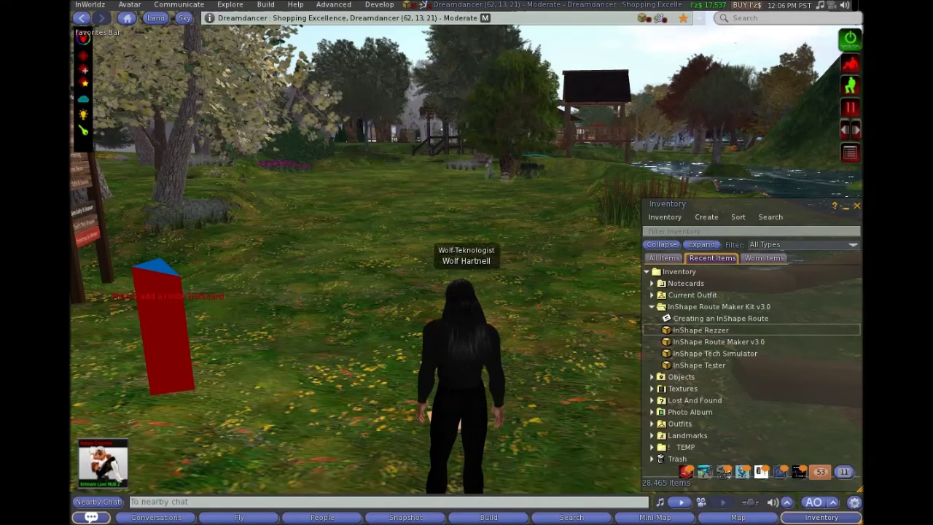
{"action": "left_click", "coordinate": [162, 321], "text": "alt"}
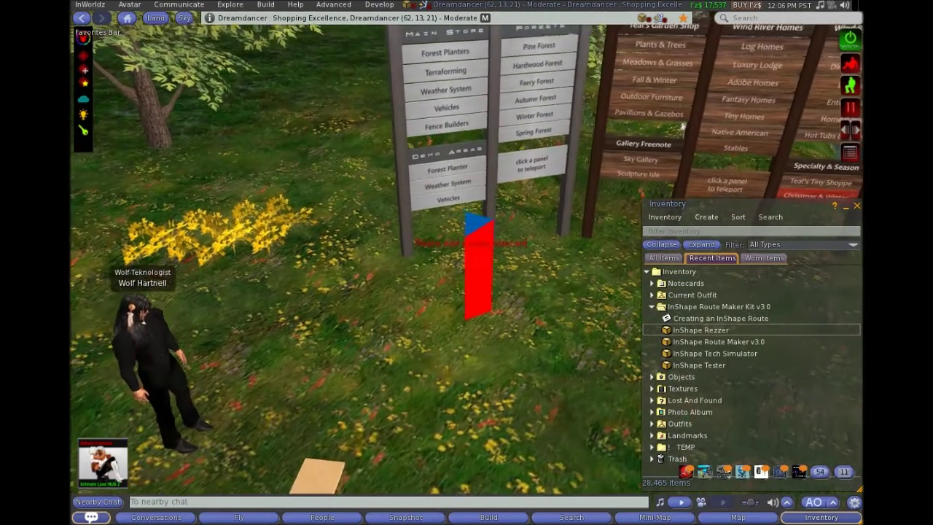
- Edit the InShape Rezzer and move it across the grass to about X 63.5, Y 15
{"action": "right_click", "coordinate": [483, 268]}
{"action": "left_click", "coordinate": [512, 244]}
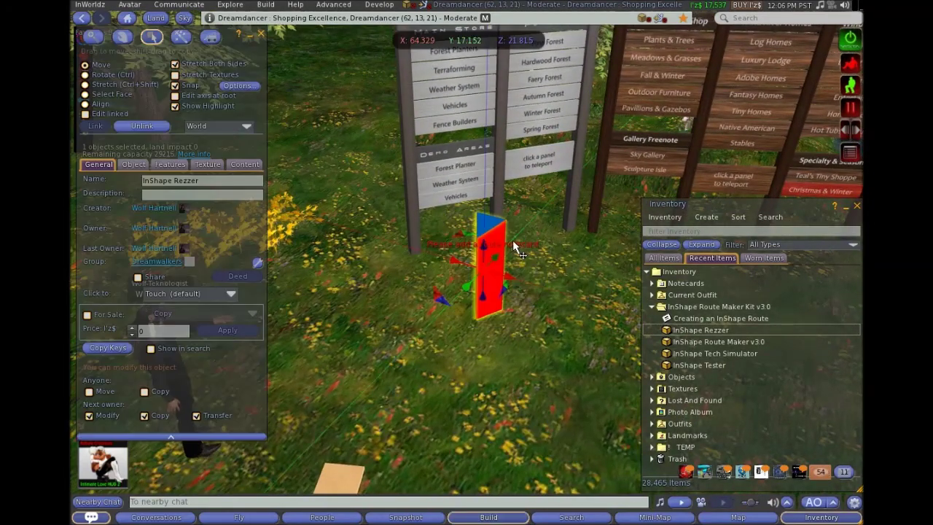
{"action": "left_click_drag", "start_coordinate": [463, 242], "coordinate": [347, 287]}
- Rotate the InShape Rezzer to X 270, Y 337.5, Z 180 and lower it to about Z 21.63
{"action": "left_click", "coordinate": [359, 313], "text": "alt"}
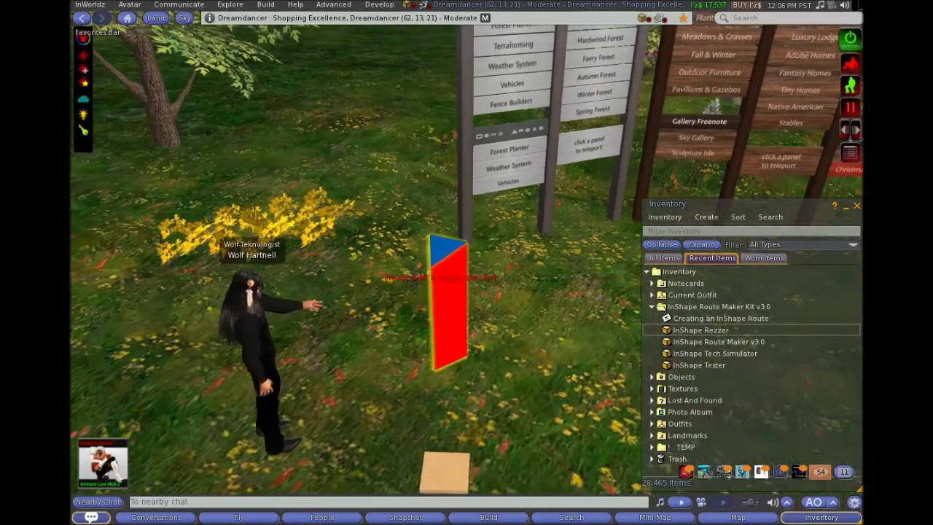
{"action": "key", "text": "ctrl"}
{"action": "left_click_drag", "start_coordinate": [464, 342], "coordinate": [508, 229]}
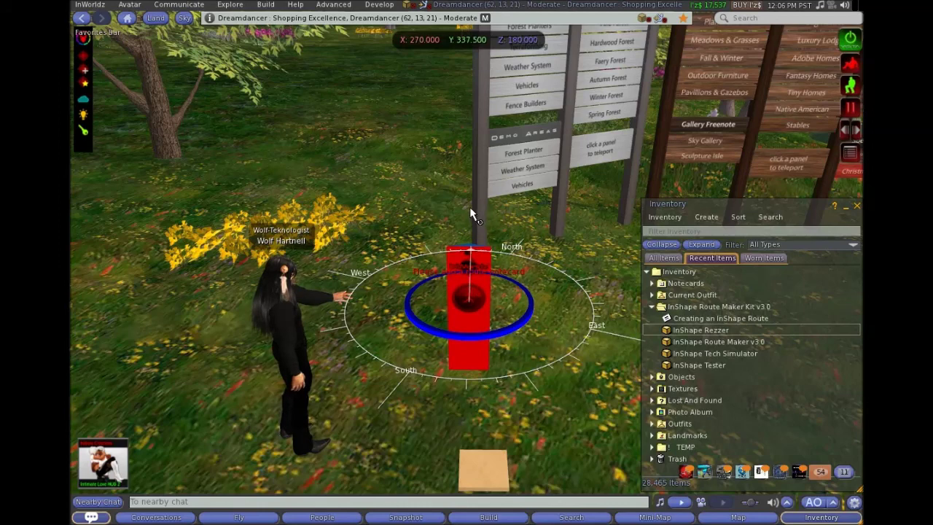
{"action": "left_click_drag", "start_coordinate": [465, 206], "coordinate": [467, 207]}
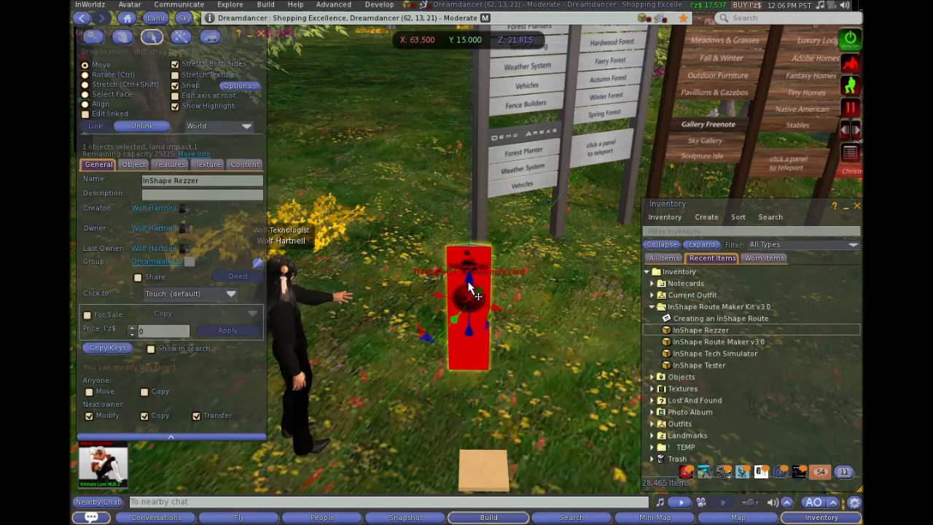
{"action": "left_click_drag", "start_coordinate": [471, 285], "coordinate": [472, 292]}
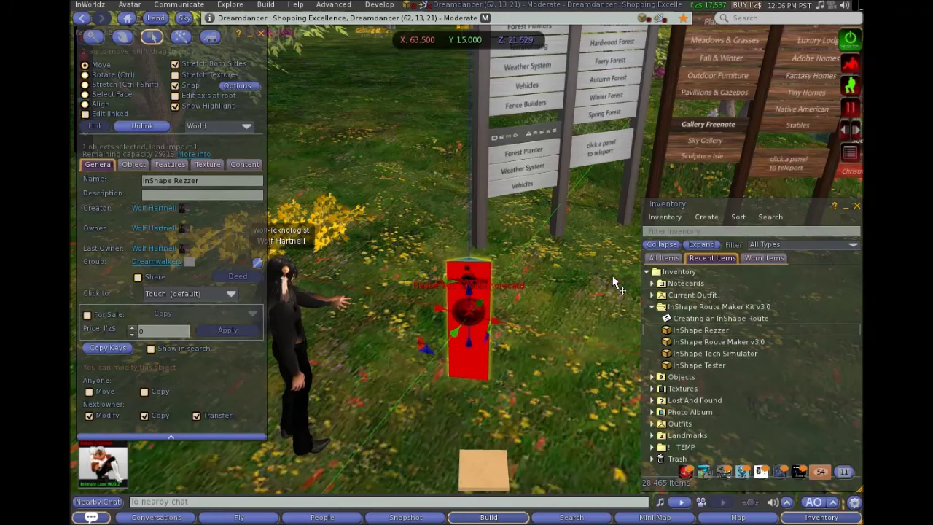
- Close the object editor and load the Test 3 notecard into the InShape Rezzer
{"action": "left_click", "coordinate": [652, 283]}
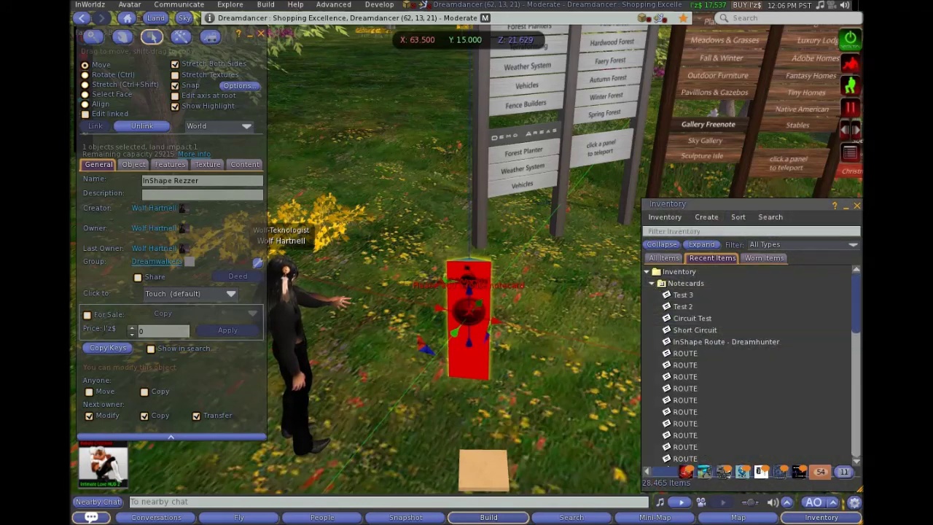
{"action": "left_click", "coordinate": [259, 34]}
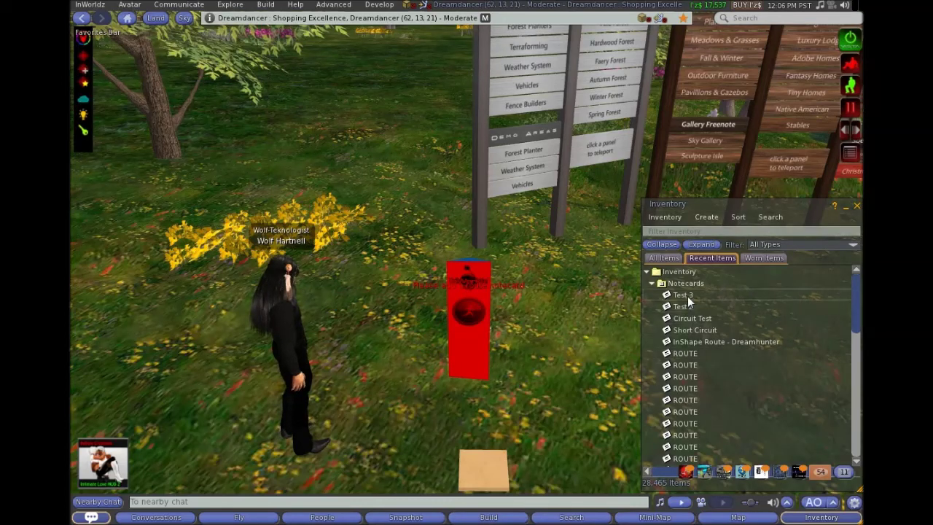
{"action": "left_click_drag", "start_coordinate": [688, 296], "coordinate": [474, 337]}
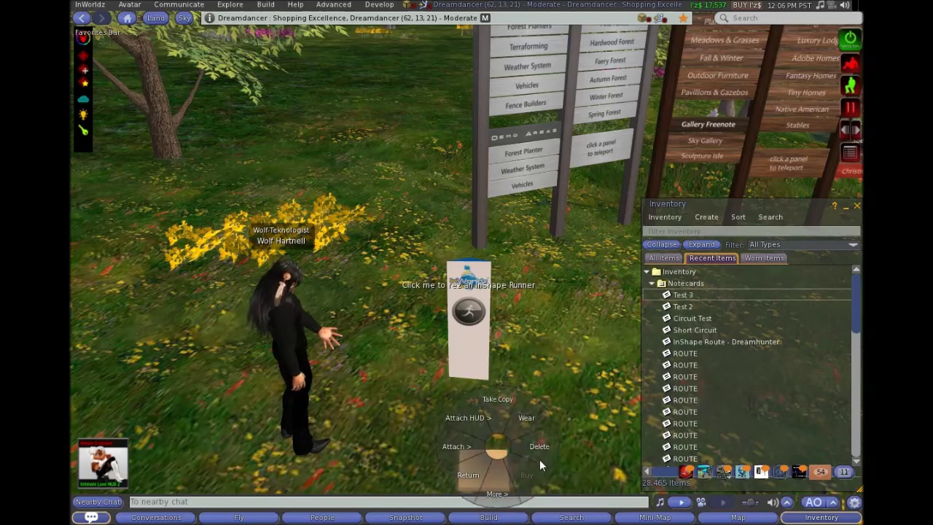
- Fine-tune the InShape Rezzer's placement at about X 63.5, Y 15, Z 21.63 and close the object editor
{"action": "key", "text": "ctrl+3"}
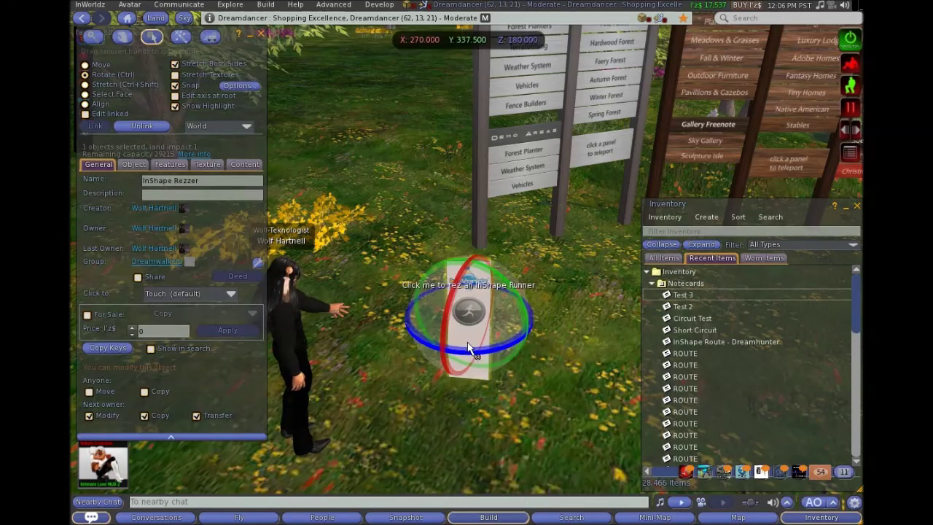
{"action": "left_click_drag", "start_coordinate": [468, 354], "coordinate": [481, 357]}
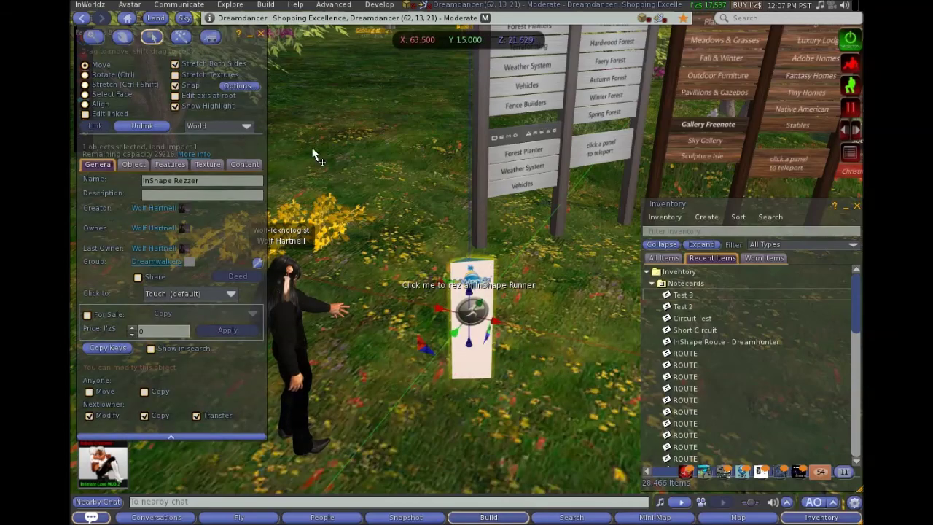
{"action": "left_click", "coordinate": [259, 33]}
- Turn the avatar beside the InShape Rezzer, rez an InShape Runner from it and board the runner
{"action": "key", "text": "Left"}
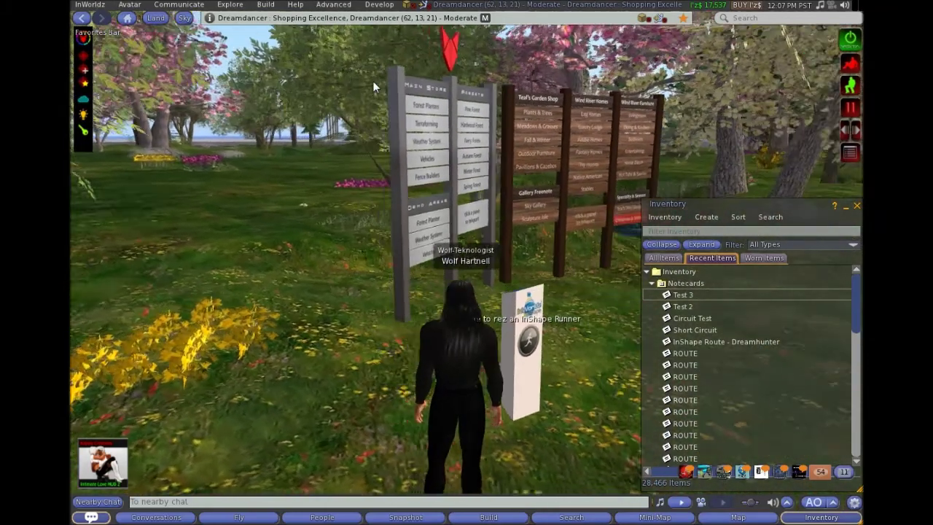
{"action": "key", "text": "Left"}
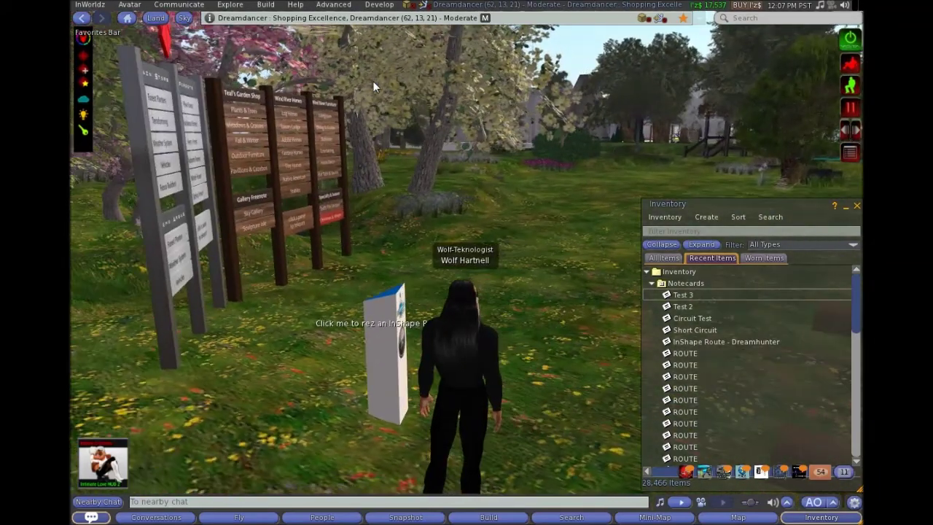
{"action": "left_click", "coordinate": [391, 384]}
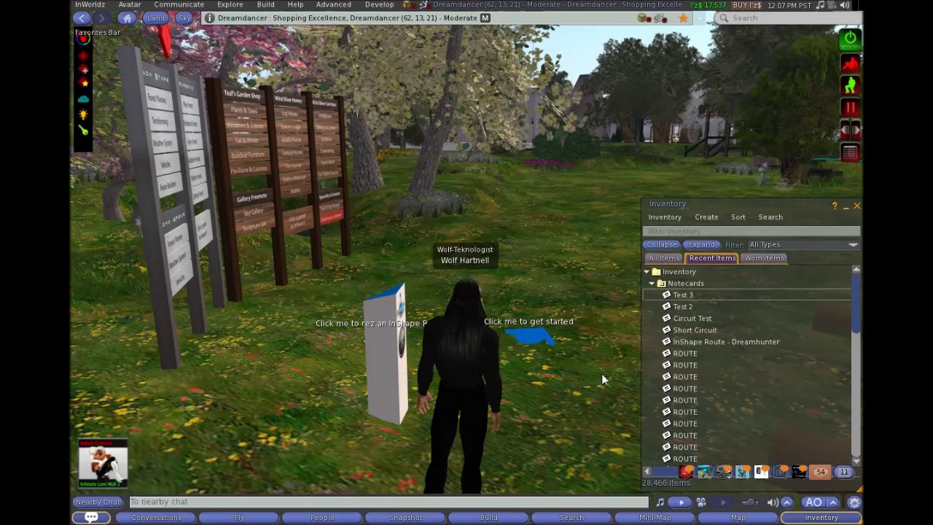
{"action": "right_click", "coordinate": [577, 372]}
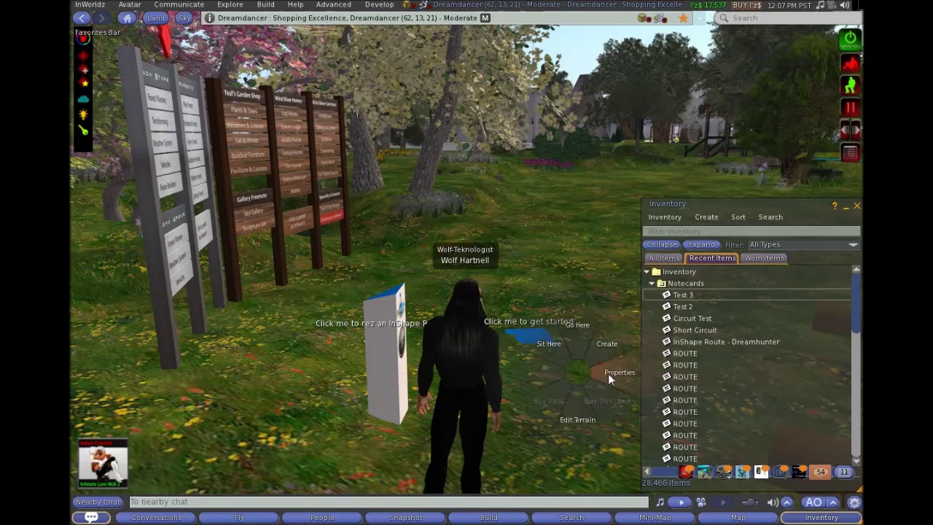
{"action": "left_click", "coordinate": [582, 277]}
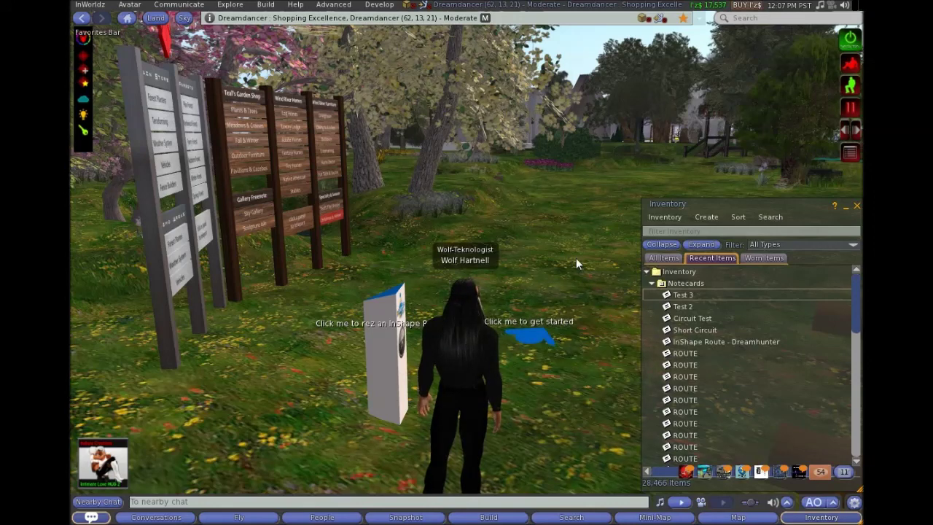
{"action": "left_click", "coordinate": [530, 338]}
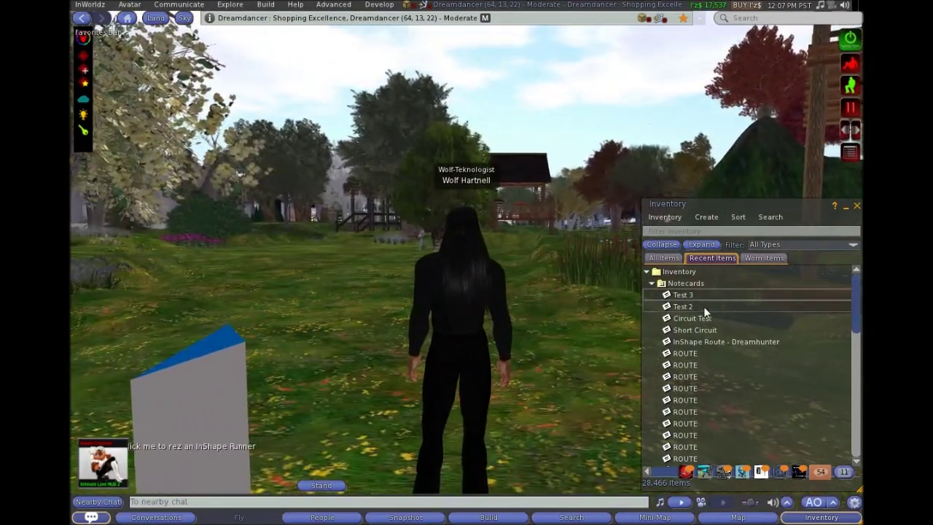
- Collapse the Notecards folder and wear the InShape Tester from the InShape Route Maker Kit v3.0
{"action": "left_click", "coordinate": [651, 283]}
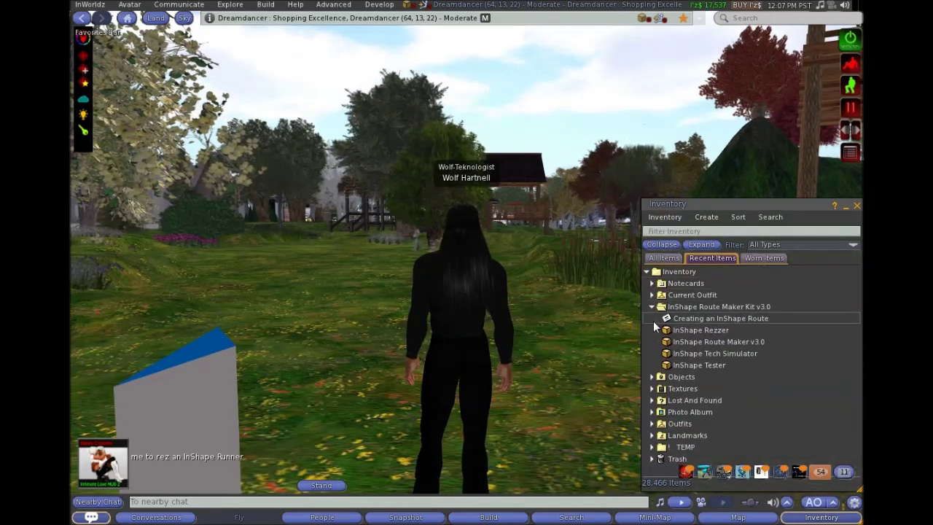
{"action": "right_click", "coordinate": [675, 363]}
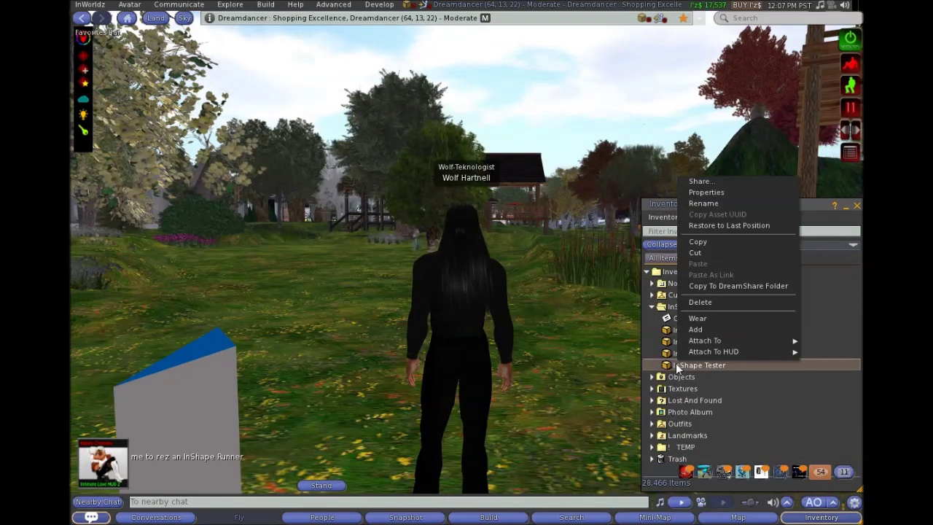
{"action": "left_click", "coordinate": [698, 319]}
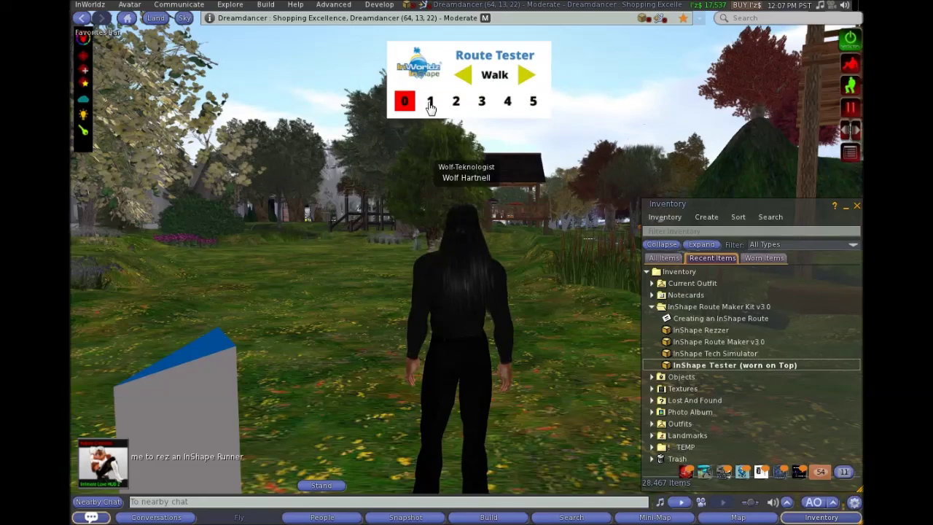
- Test the route in Walk mode with the Route Tester, raising the speed one level at a time from 1 to 5
{"action": "key", "text": "Up"}
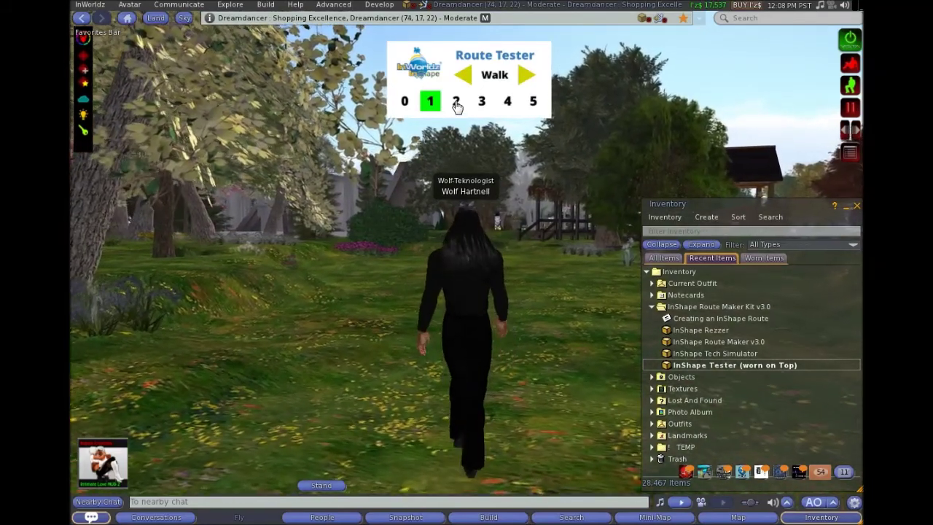
{"action": "left_click", "coordinate": [455, 102]}
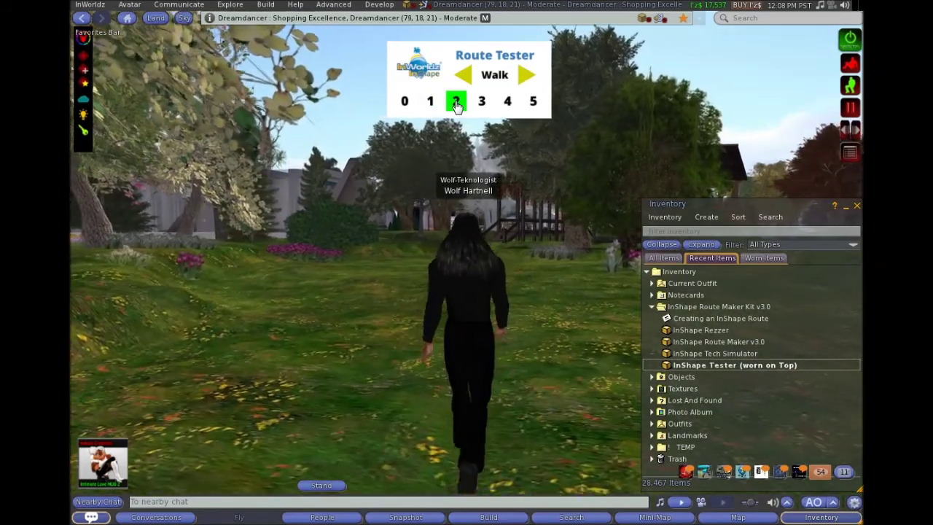
{"action": "left_click", "coordinate": [482, 102]}
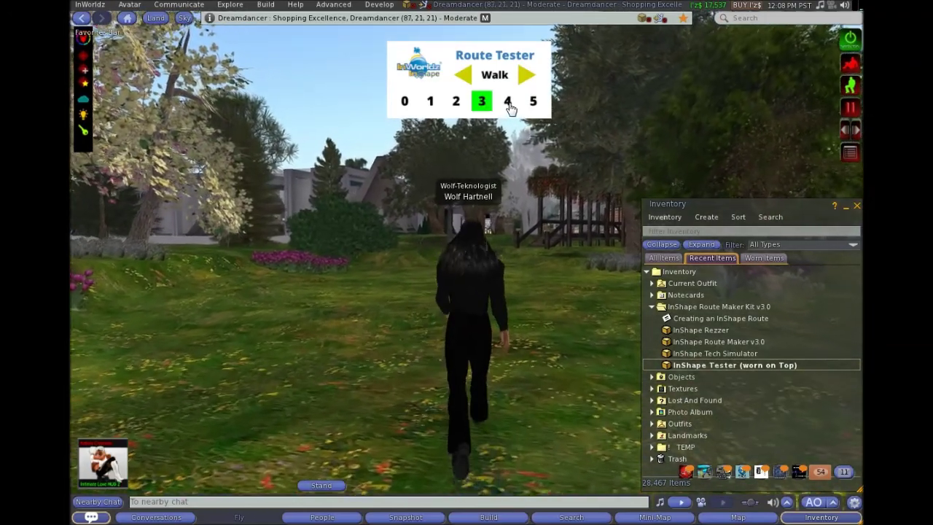
{"action": "left_click", "coordinate": [508, 103]}
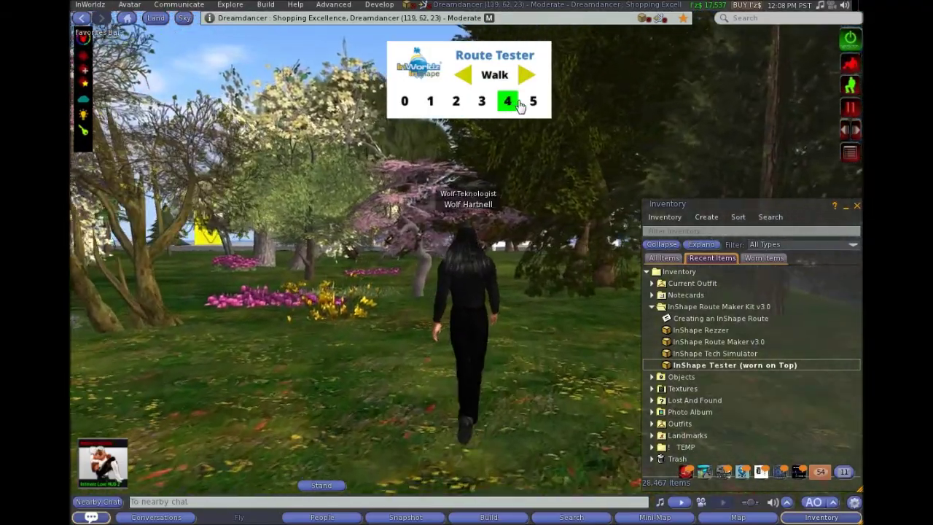
{"action": "left_click", "coordinate": [533, 102]}
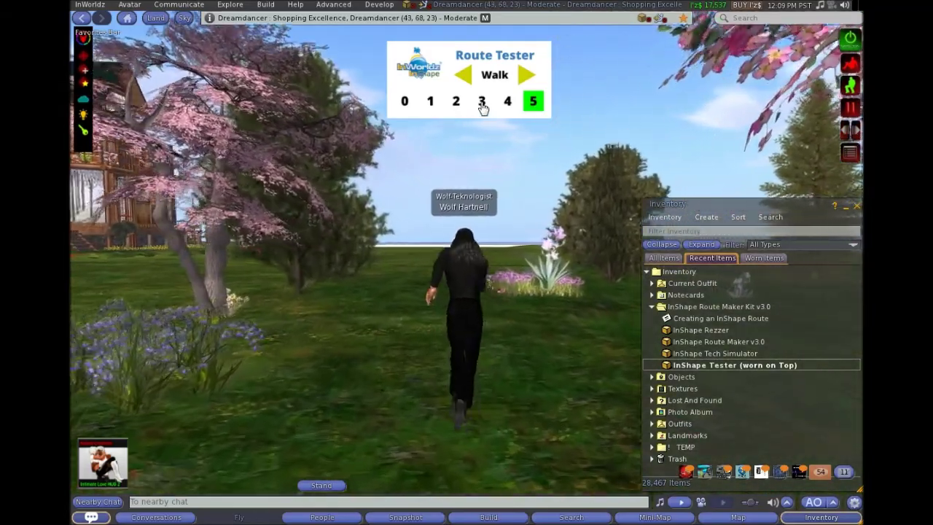
- Drop the speed to 3, switch to Run, test levels 4 and 5, then slow down to 1 and stop at 0
{"action": "left_click", "coordinate": [482, 102]}
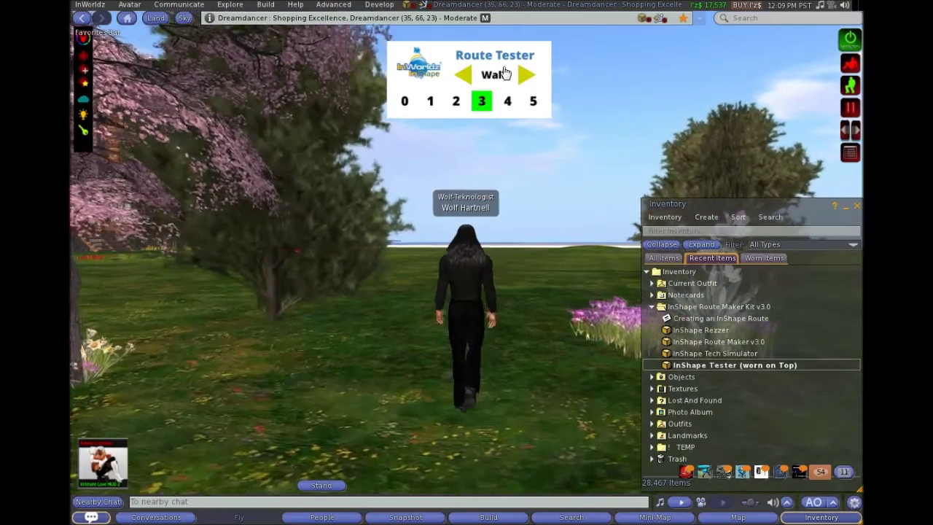
{"action": "left_click", "coordinate": [527, 76]}
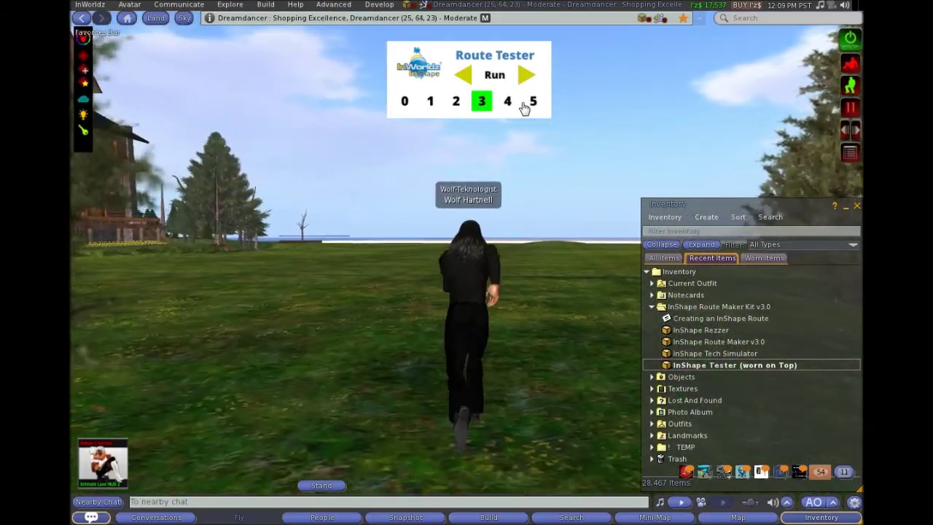
{"action": "left_click", "coordinate": [508, 101]}
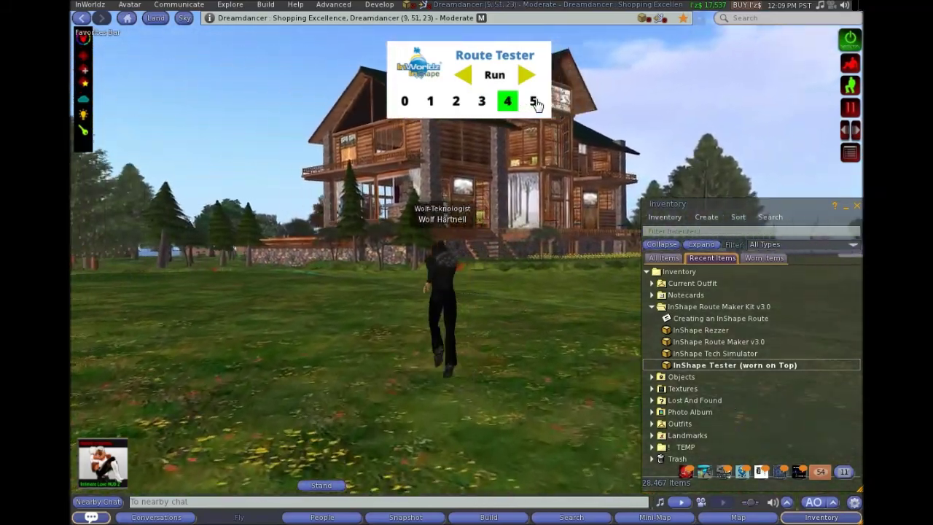
{"action": "left_click", "coordinate": [534, 102]}
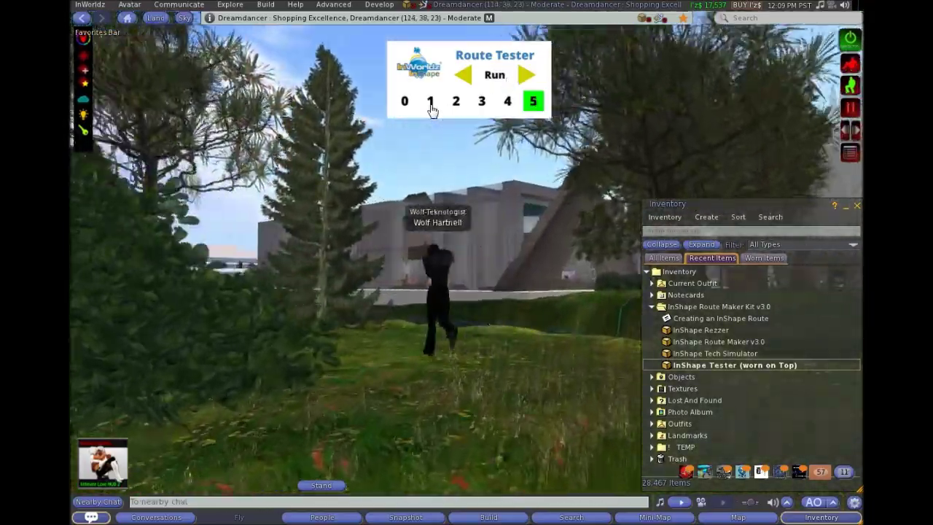
{"action": "left_click", "coordinate": [431, 103]}
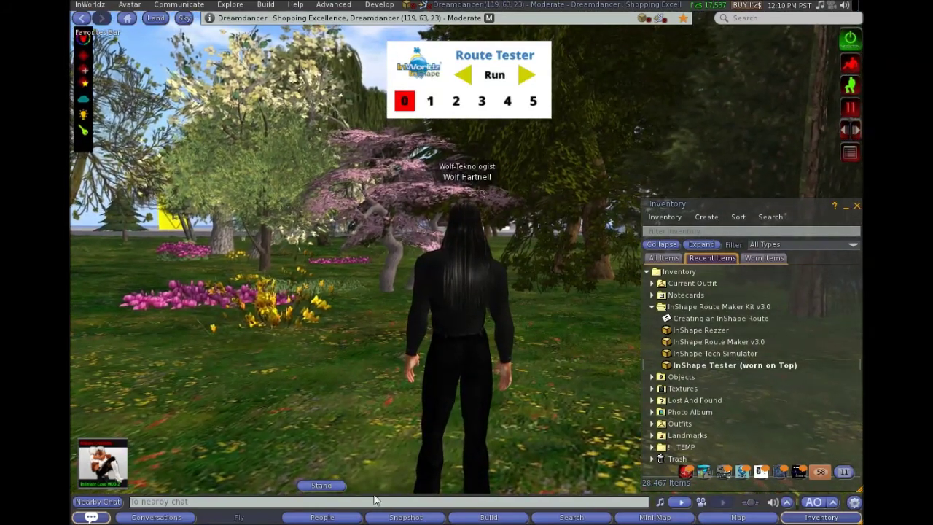
- Stand up from the InShape Runner partway along the route and turn the avatar around beside it
{"action": "left_click", "coordinate": [321, 484]}
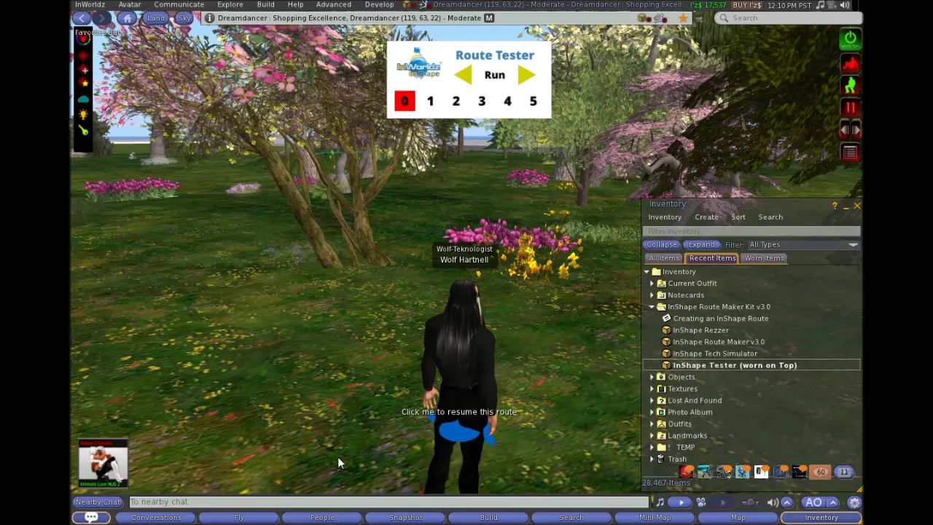
{"action": "key", "text": "Left"}
{"action": "key", "text": "Left"}
{"action": "key", "text": "Left"}
{"action": "key", "text": "Left"}
{"action": "key", "text": "Left"}
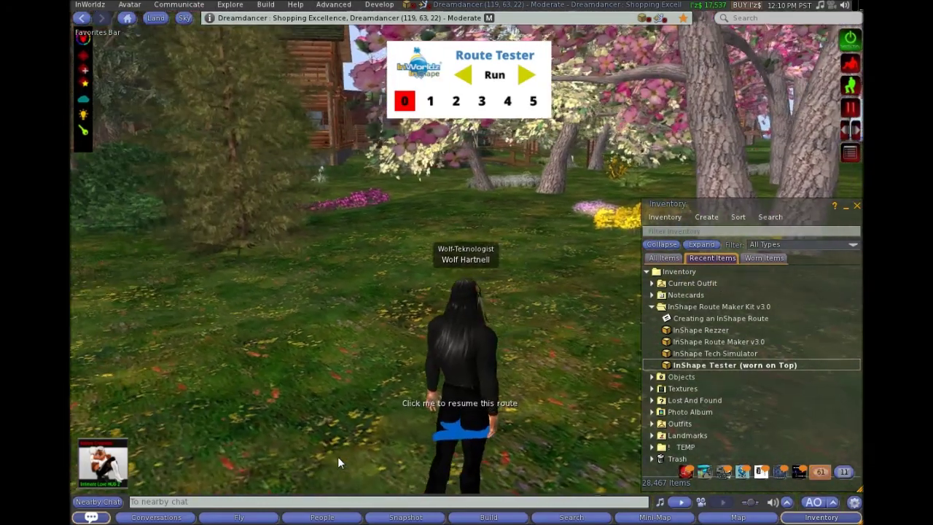
{"action": "key", "text": "Left"}
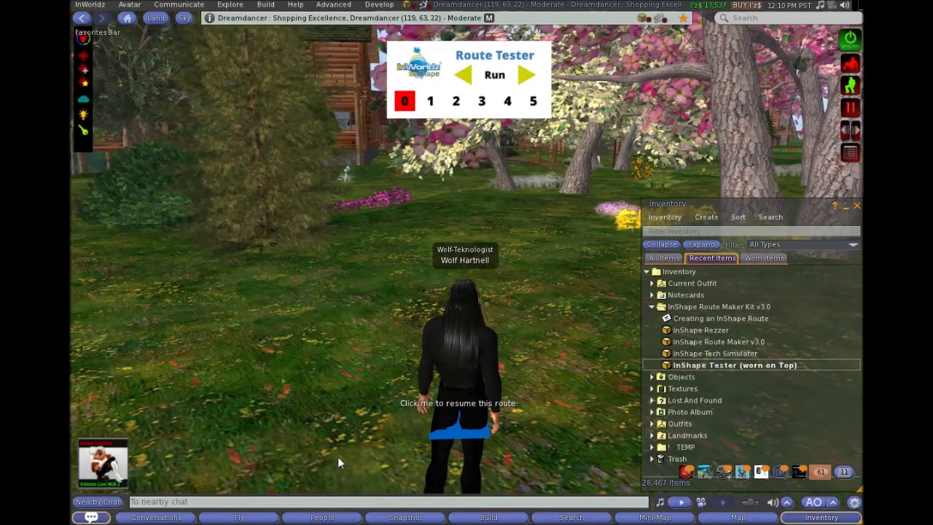